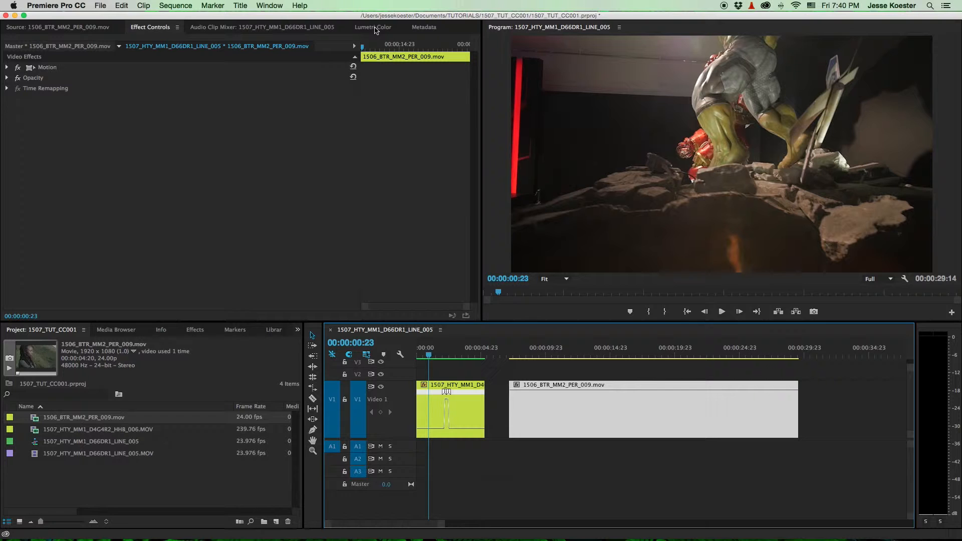
Step: Open the Lumetri Color controls and look through the white balance, tone and saturation settings under Basic Correction
left_click(253, 64)
left_click(253, 63)
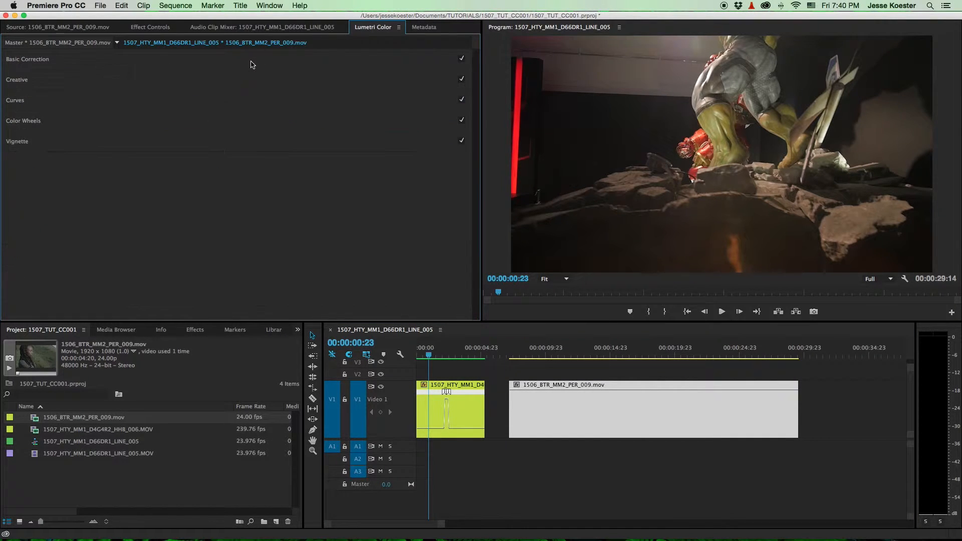
left_click(241, 62)
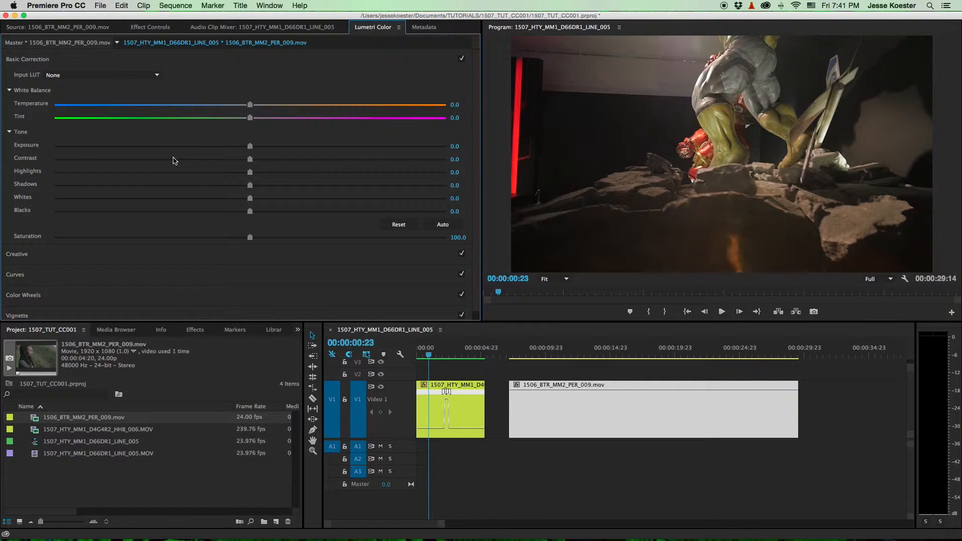
scroll(174, 158, "down", 1)
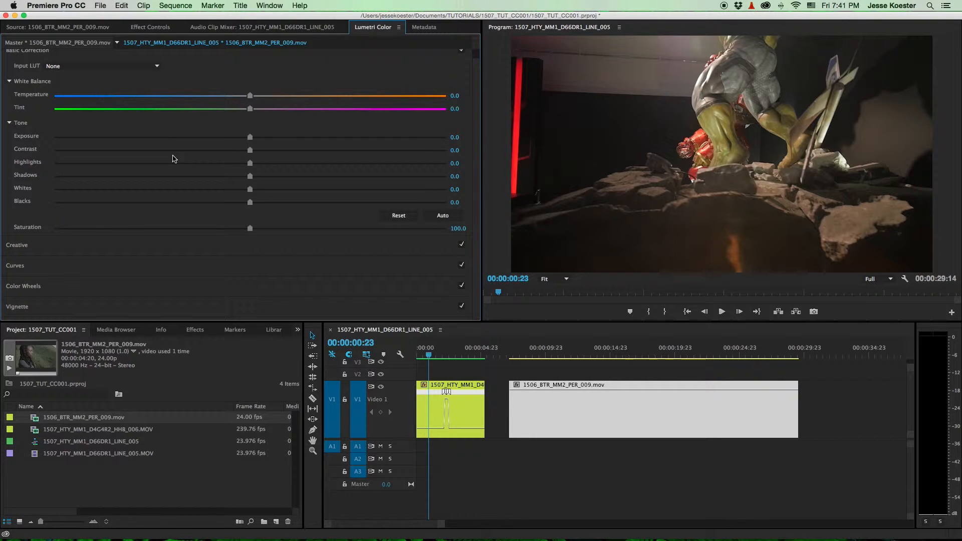
scroll(173, 159, "up", 1)
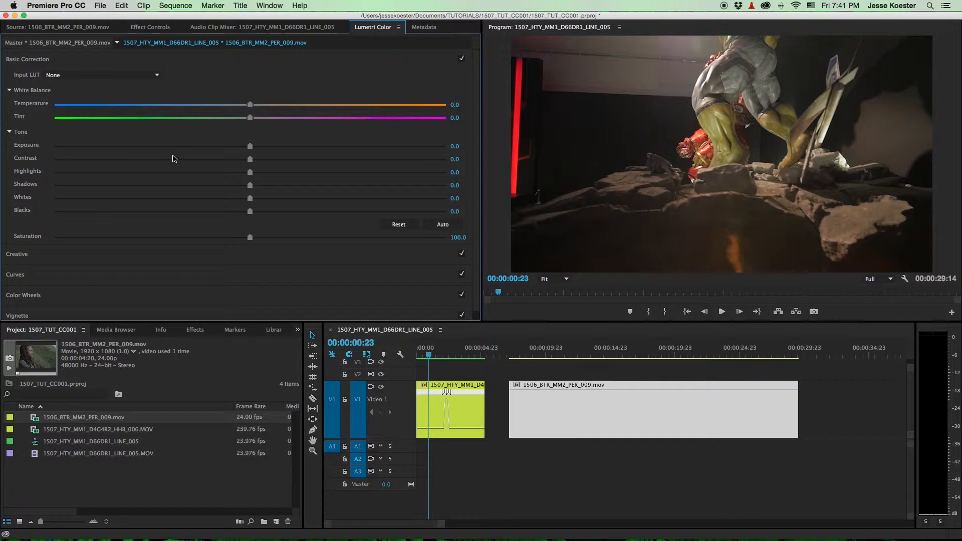
left_click(194, 64)
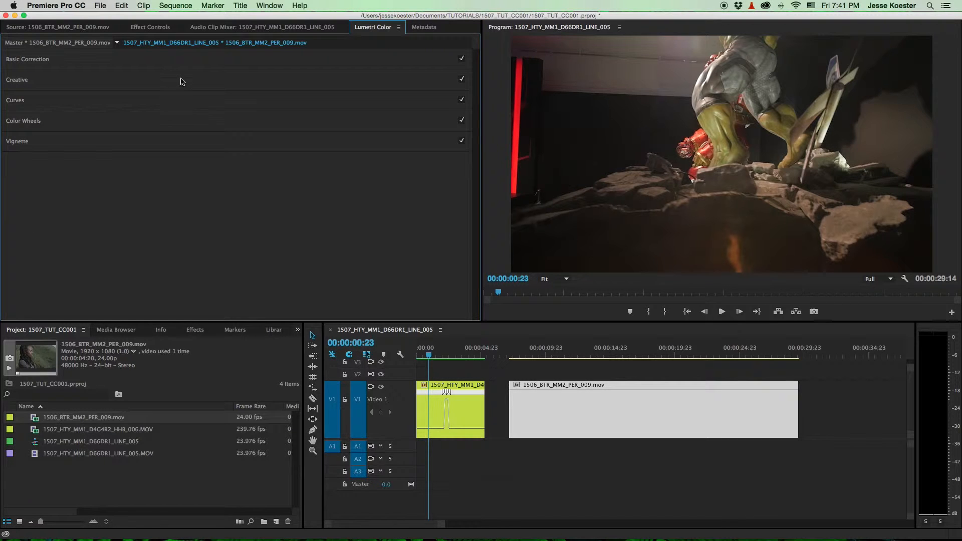
Step: Look through the Creative section of Lumetri Color, including its Look selector, Adjustments and tint wheels
left_click(182, 81)
scroll(224, 143, "down", 5)
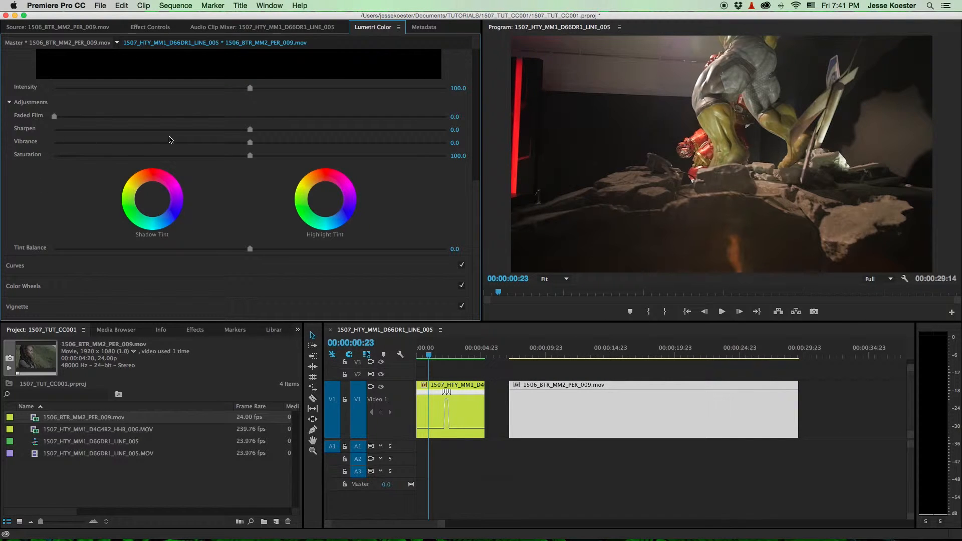
scroll(171, 142, "up", 5)
scroll(174, 152, "down", 1)
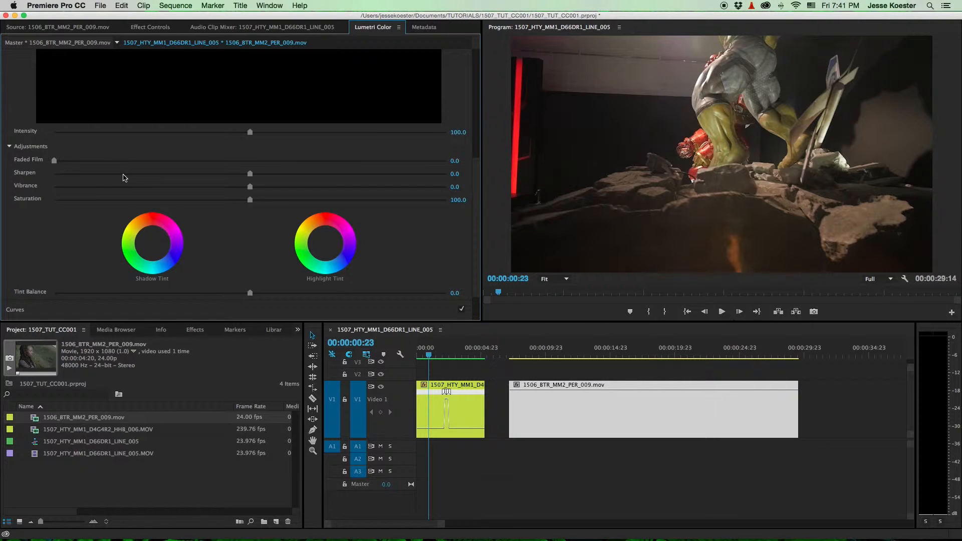
scroll(211, 176, "up", 5)
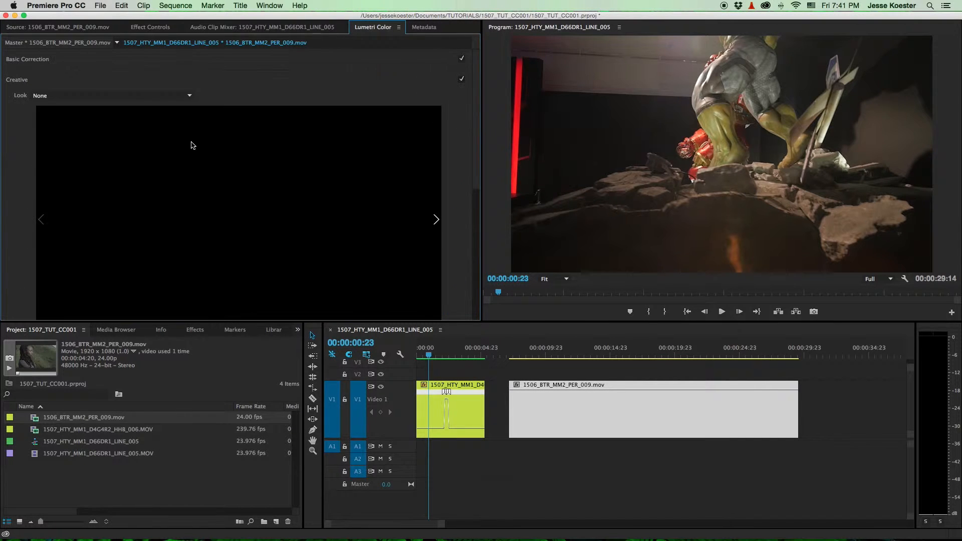
Step: Try an S-shaped contrast curve in RGB Curves on clip 1507_HTY_MM1_D4G4R2_HHB_006.MOV, and reset the curve
left_click(129, 86)
left_click(112, 102)
scroll(211, 240, "down", 2)
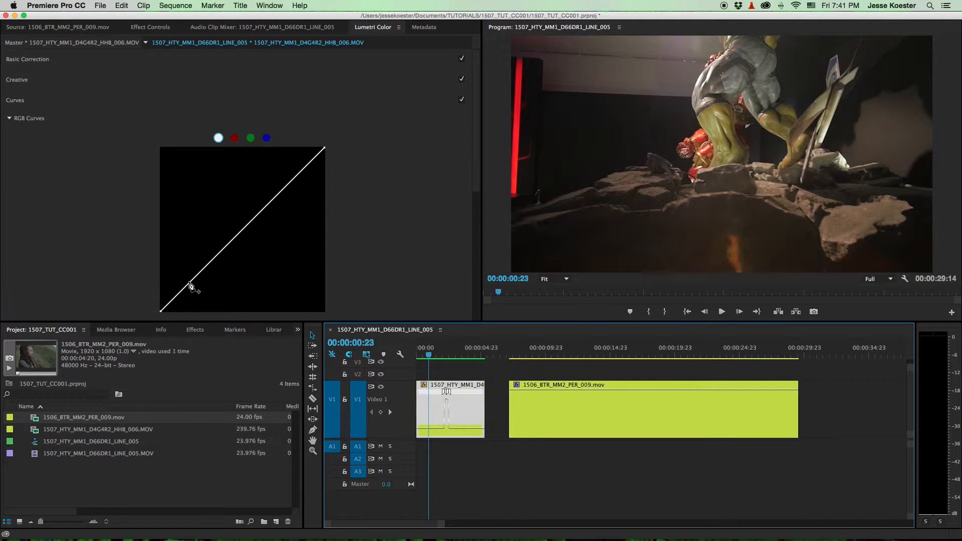
left_click_drag(191, 286, 191, 297)
left_click_drag(283, 203, 278, 171)
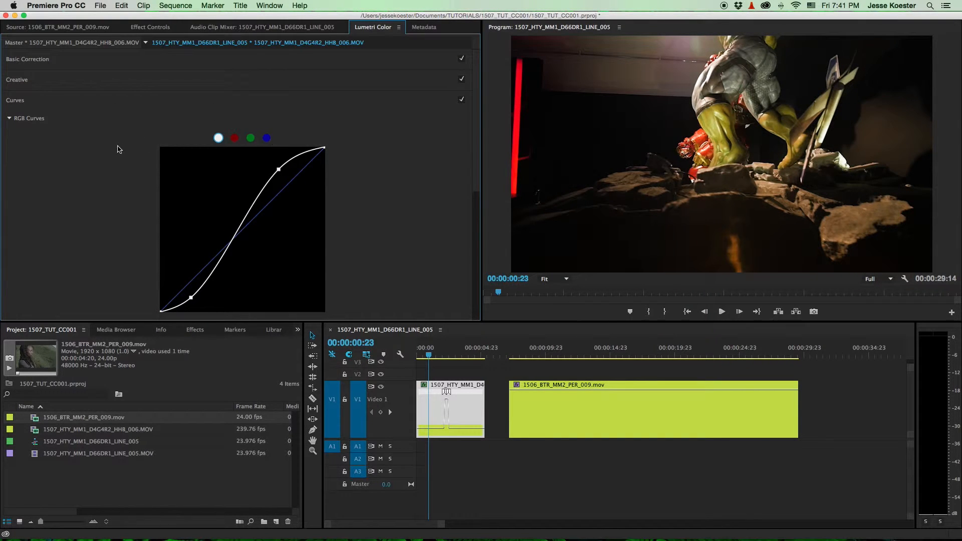
double_click(225, 242)
left_click(34, 100)
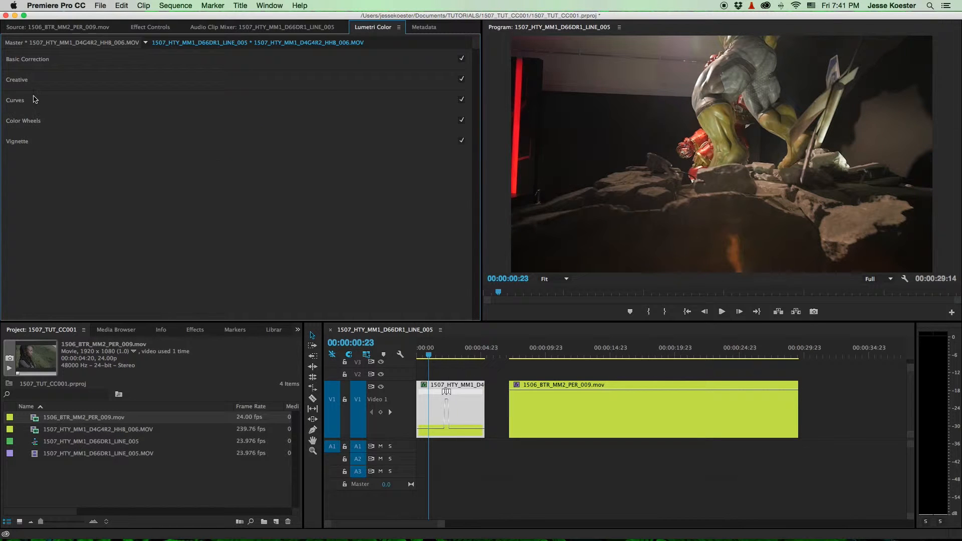
Step: Look through the Color Wheels and Vignette sections of Lumetri Color
left_click(113, 125)
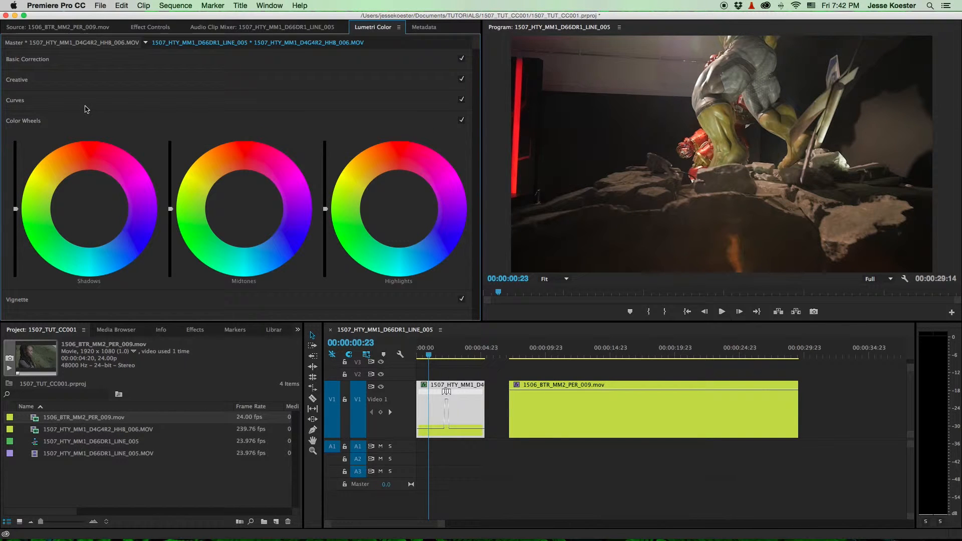
left_click(85, 120)
left_click(106, 145)
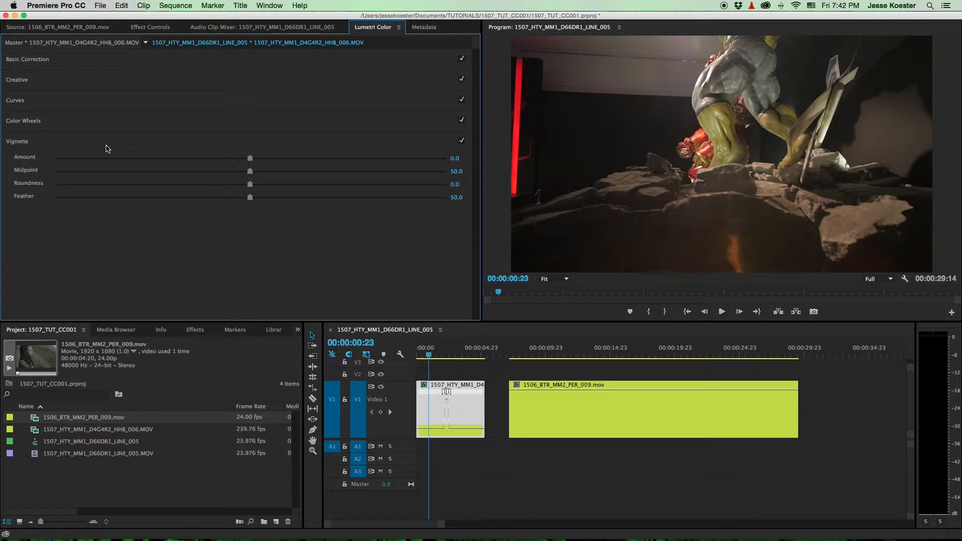
left_click(69, 141)
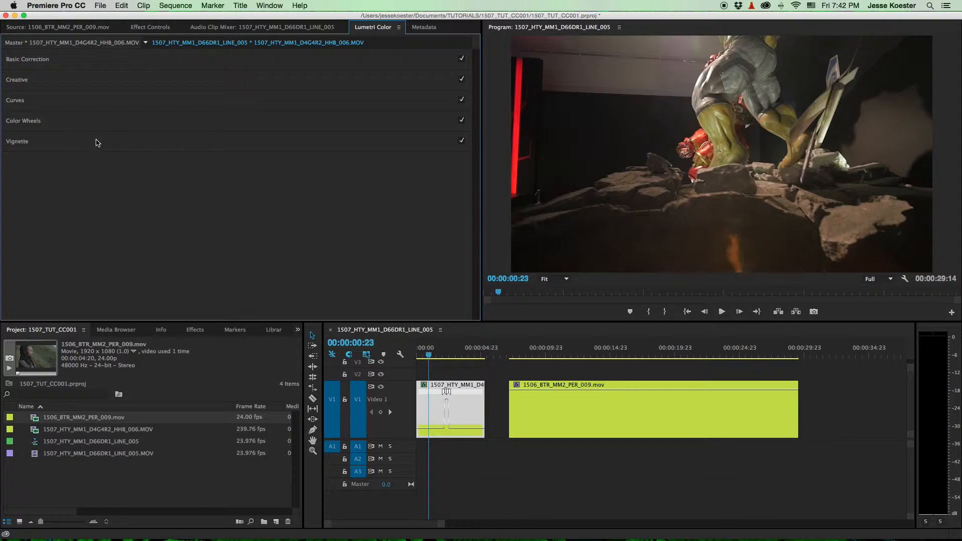
Step: Delete the Lumetri Color effect from clip 1507_HTY_MM1_D4G4R2_HHB_006.MOV
left_click(151, 27)
left_click(65, 100)
key("Delete")
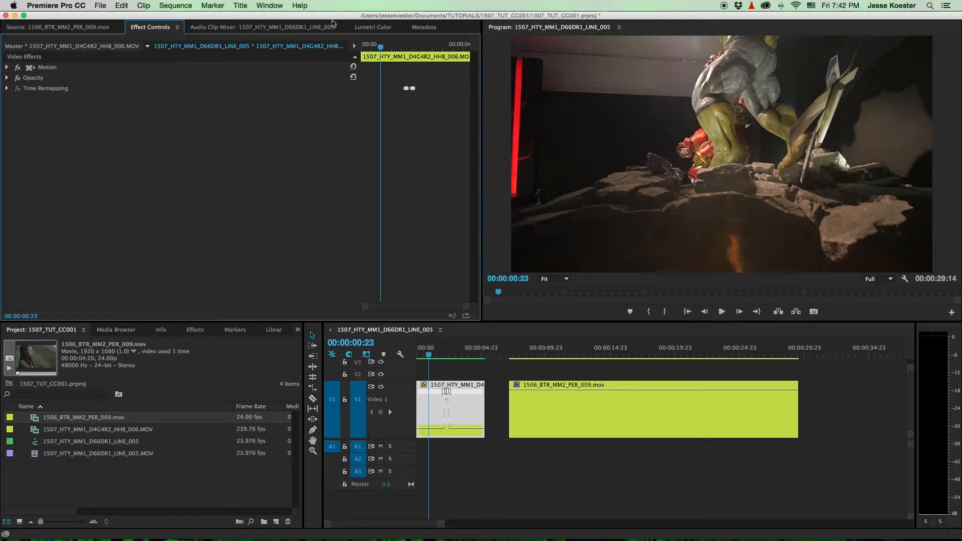
Step: Try warmer and cooler Basic Correction Temperature settings on the first clip at 00:00:01:03, and remove the Lumetri Color effect
left_click(372, 27)
left_click(545, 487)
left_click_drag(464, 354, 431, 356)
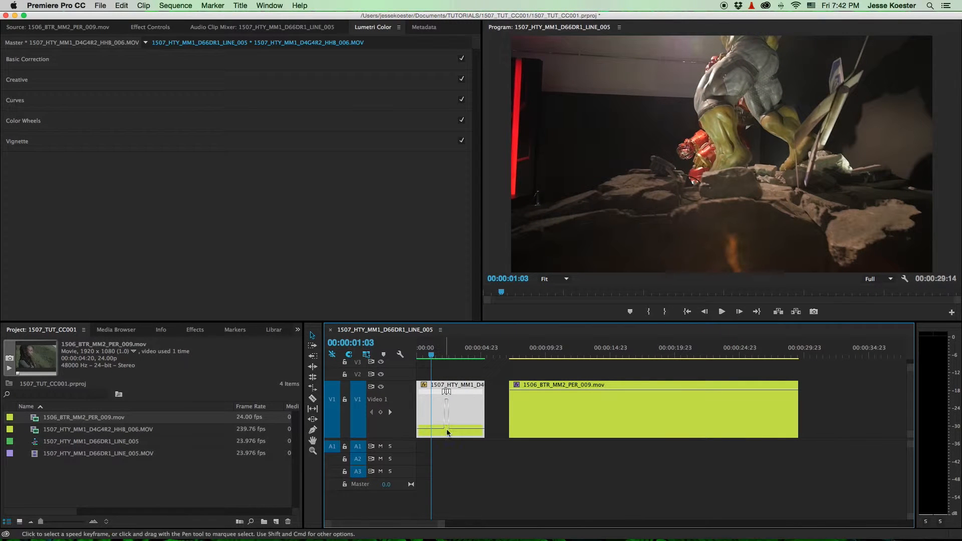
left_click(139, 60)
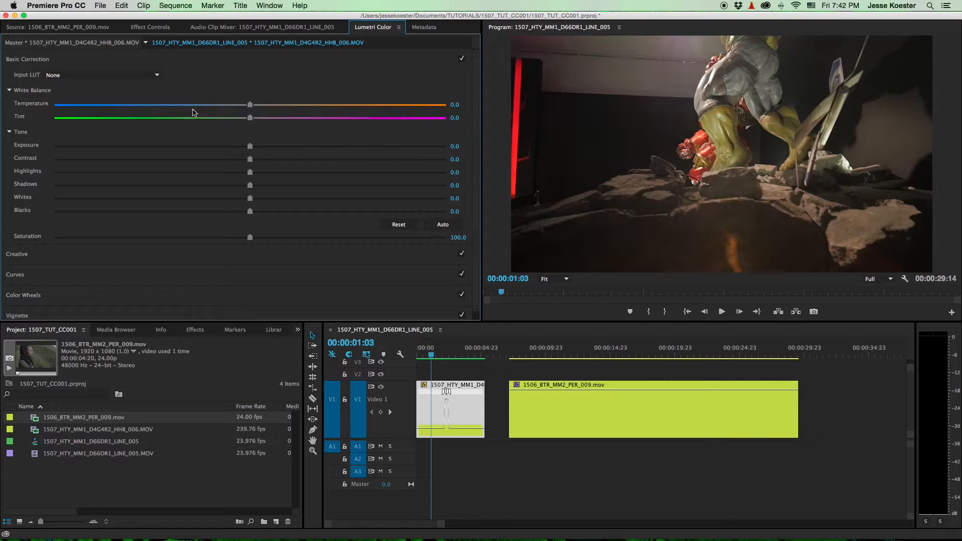
left_click_drag(249, 105, 412, 105)
double_click(216, 104)
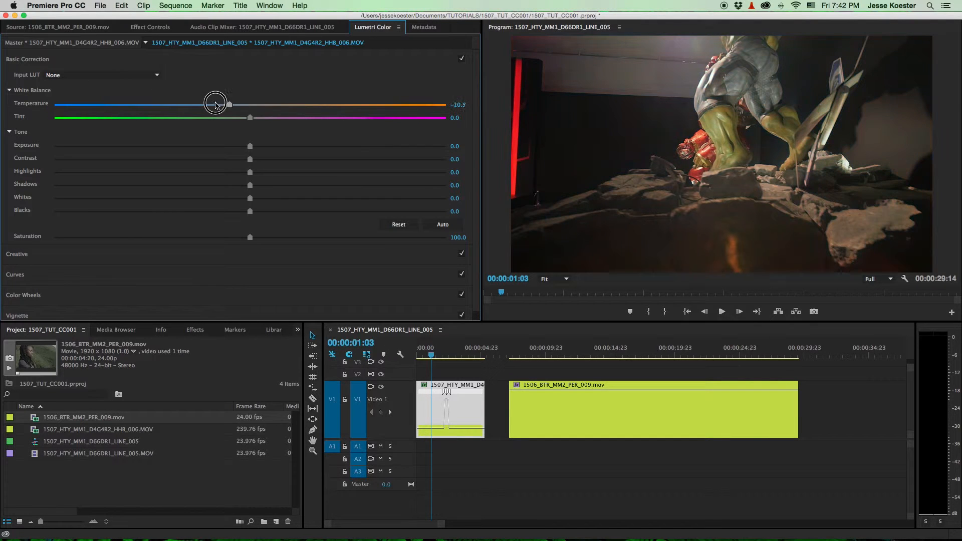
left_click(161, 106)
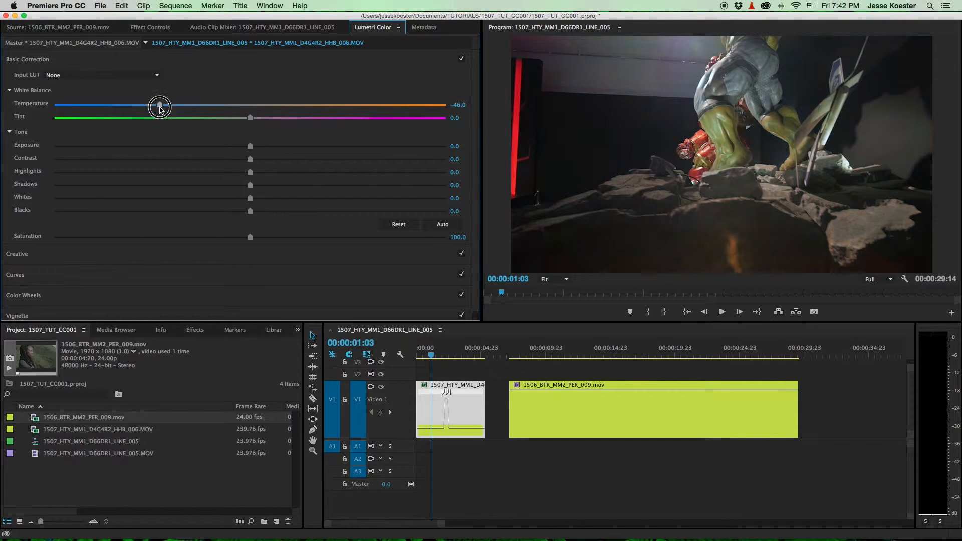
left_click(140, 29)
left_click(45, 101)
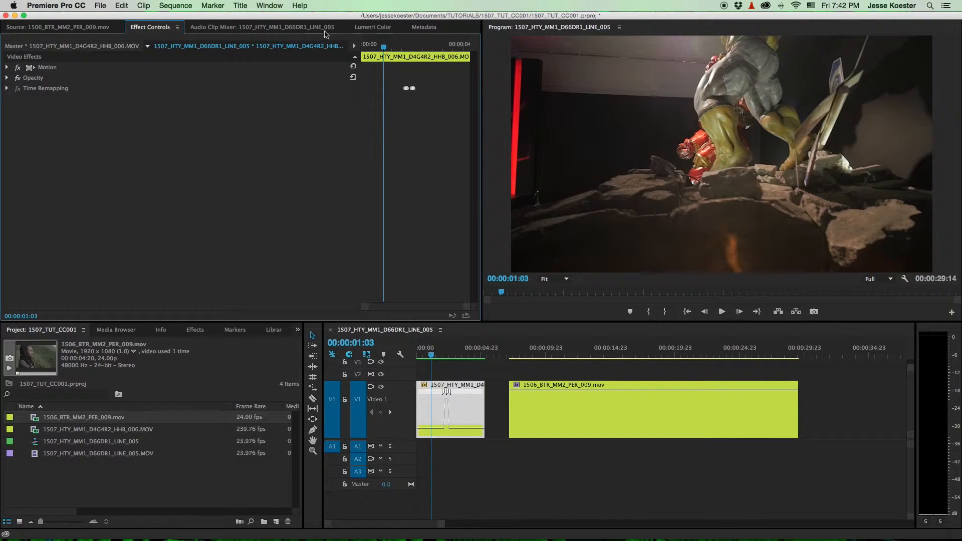
Step: Try a cooler Temperature on the first clip again, and delete the Lumetri Color effect this adds
left_click(373, 27)
left_click(242, 103)
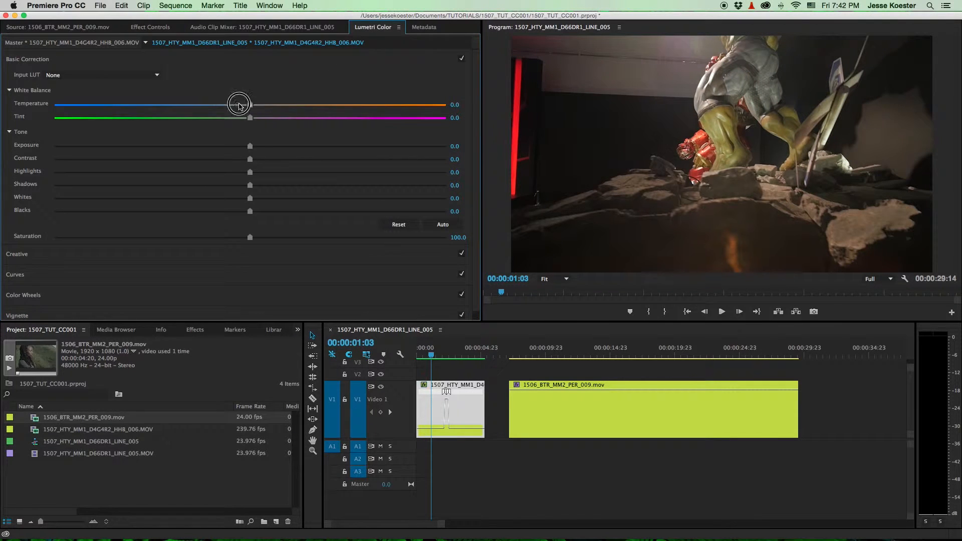
left_click(131, 27)
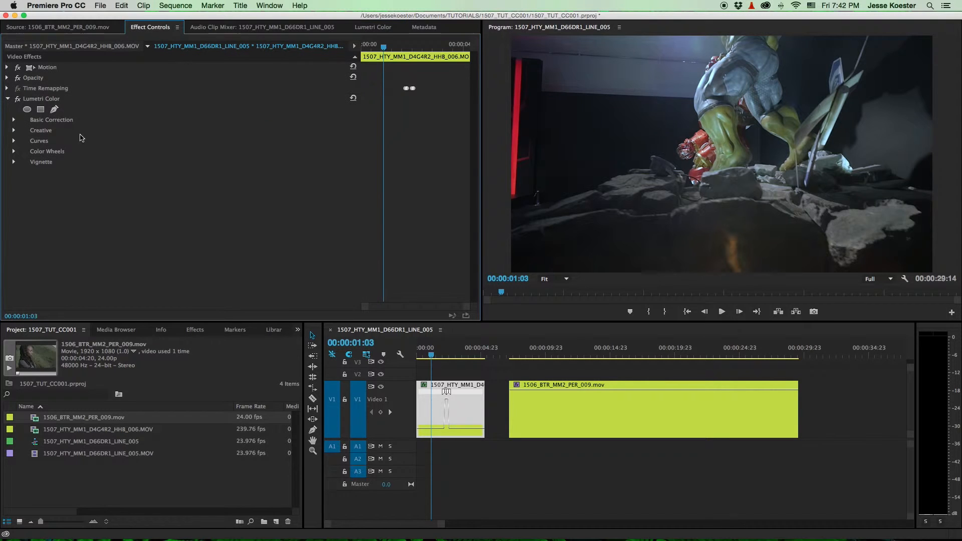
left_click(41, 99)
key("Delete")
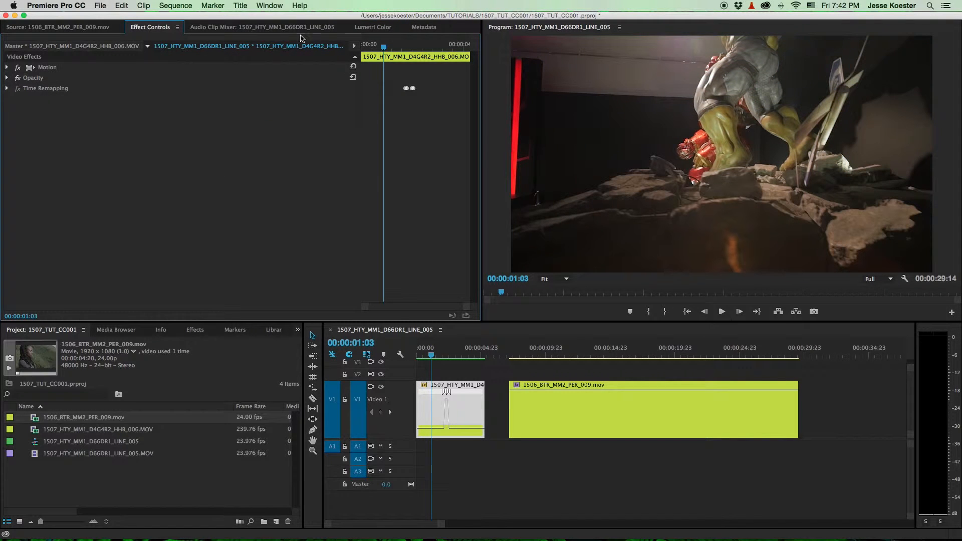
Step: Compare a strongly cooler Temperature with the Lumetri Color effect switched off and on, and delete the effect
left_click(373, 28)
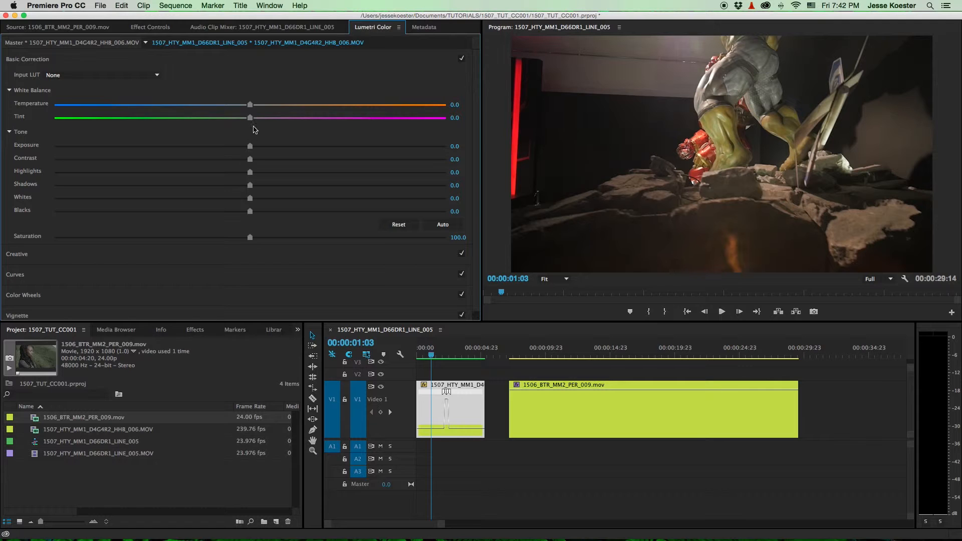
left_click_drag(247, 101, 75, 102)
left_click(147, 28)
left_click(18, 99)
left_click(17, 99)
left_click(40, 100)
key("Delete")
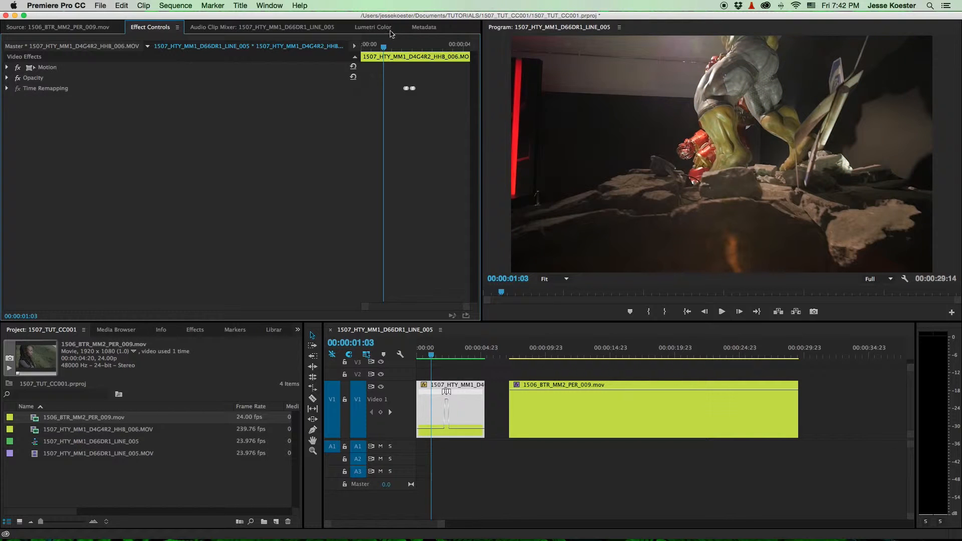
Step: Save the project and set the first clip's Basic Correction Contrast to 100.0
left_click(370, 28)
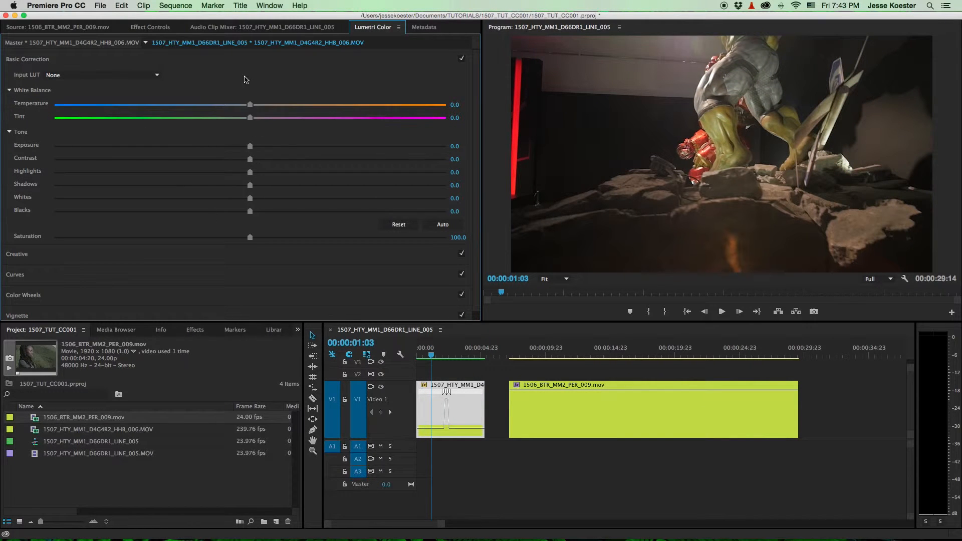
key("super+s")
left_click_drag(250, 160, 466, 160)
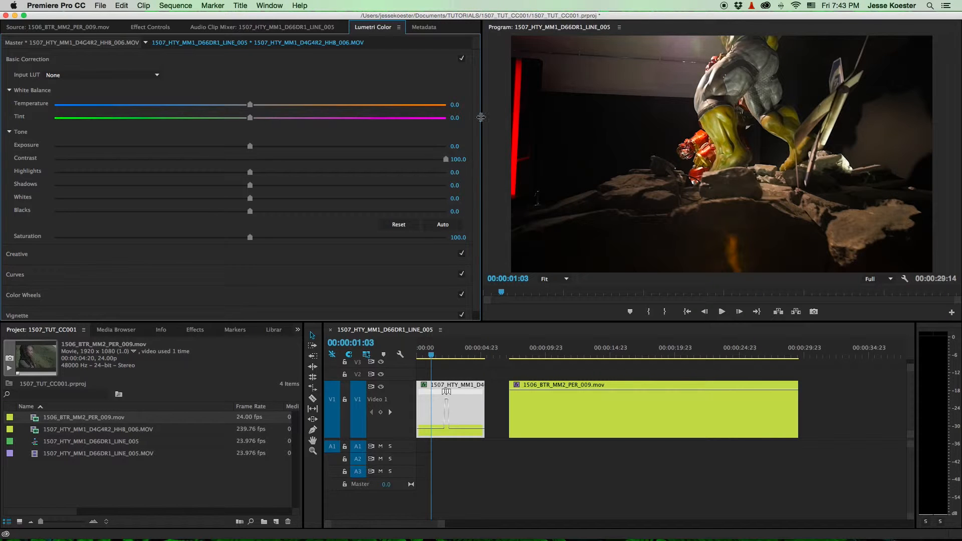
Step: Try an Exposure of 0.7, a Temperature of 70.8 and a magenta Tint on the clip, and reset all three
left_click_drag(250, 148, 278, 152)
left_click_drag(250, 106, 389, 109)
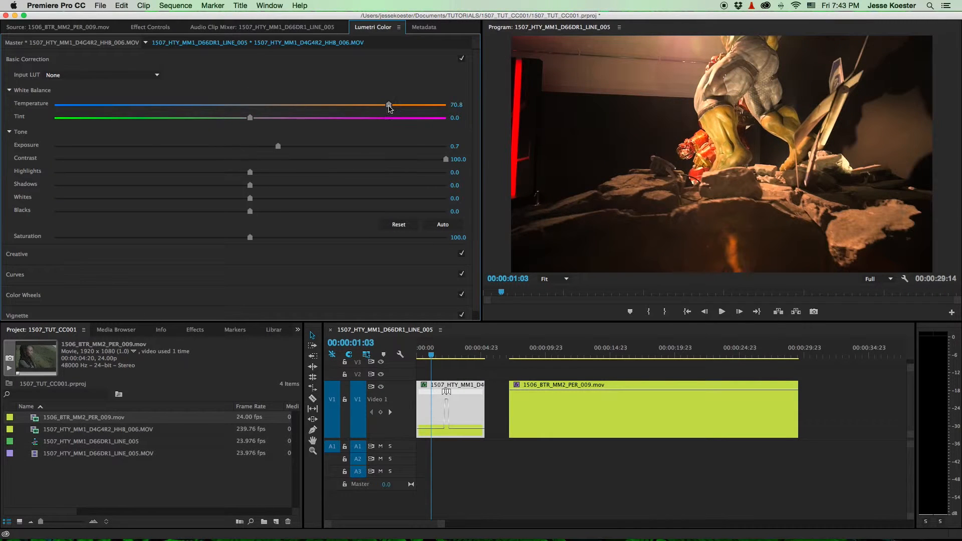
double_click(377, 106)
left_click_drag(251, 118, 289, 122)
double_click(290, 121)
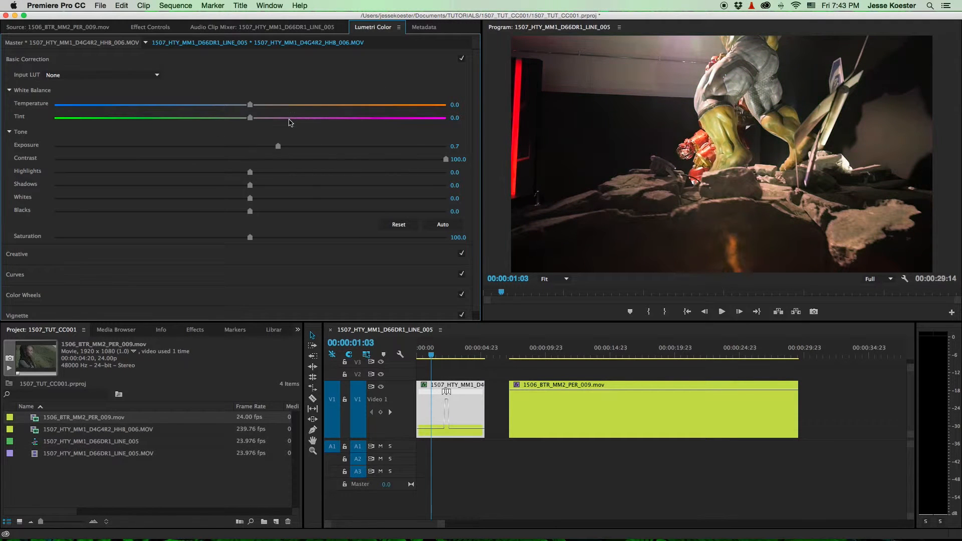
mouse_move(279, 146)
left_mouse_down()
mouse_move(251, 145)
mouse_move(273, 145)
left_mouse_up()
double_click(271, 147)
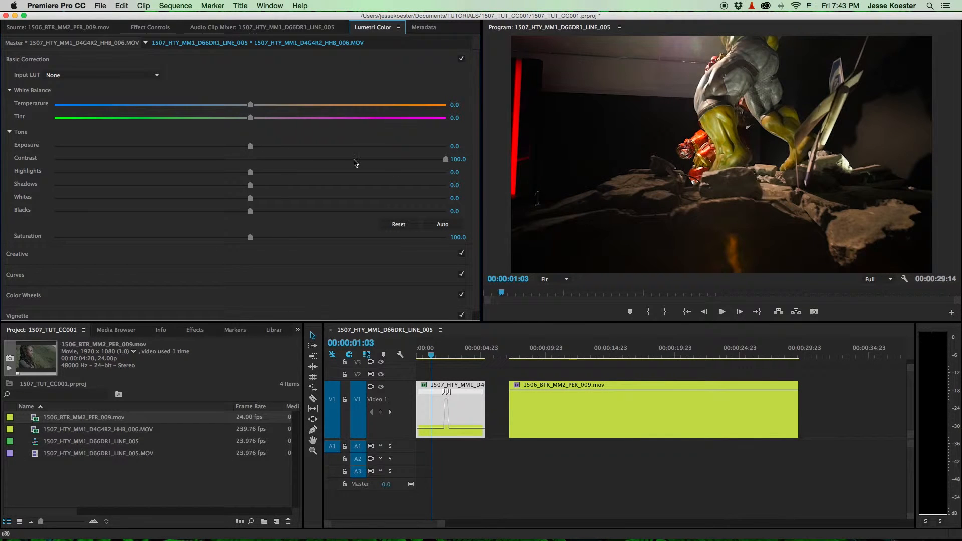
Step: Set the clip's Exposure to 0.8 and its Blacks to -27.4 in Basic Correction
left_click_drag(250, 146, 281, 147)
left_click_drag(248, 211, 196, 211)
Step: Compare the frame at 00:00:02:20 with Basic Correction disabled and enabled
left_click_drag(458, 353, 453, 353)
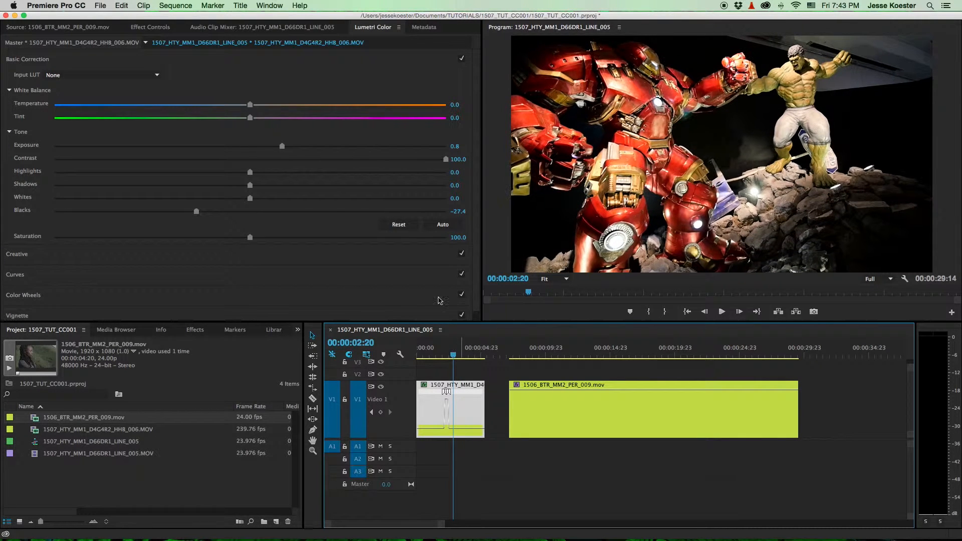
left_click(461, 59)
left_click(462, 59)
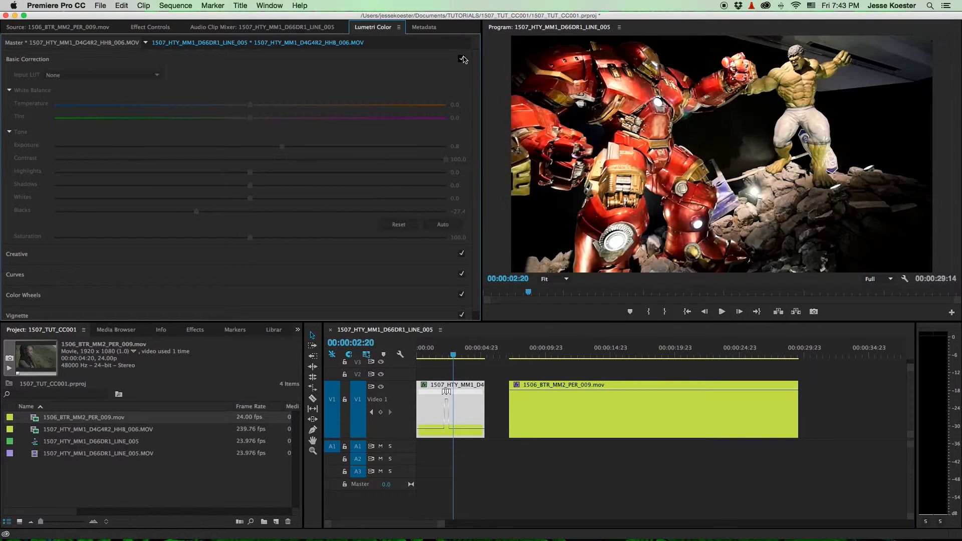
left_click(462, 59)
left_click(462, 59)
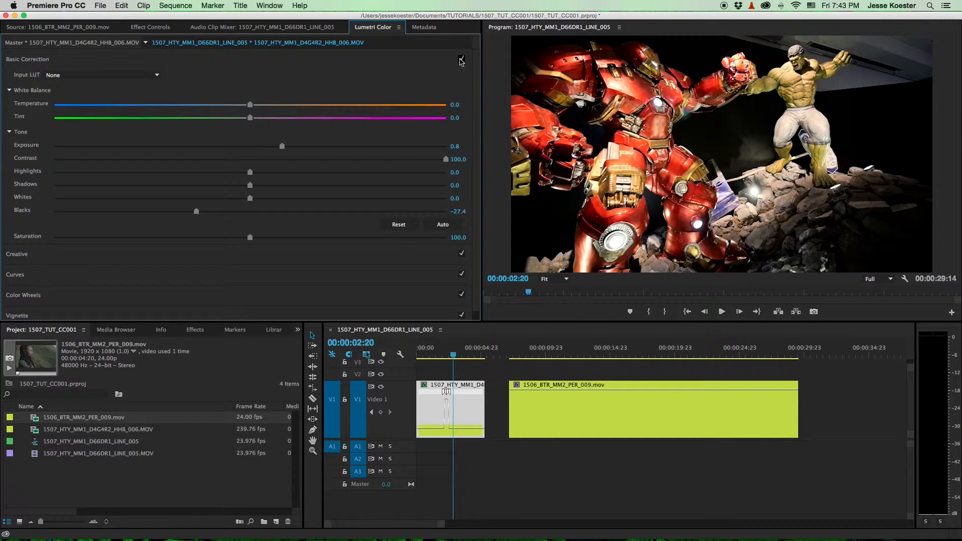
Step: Set the clip's Exposure to 0.2, Blacks to -10.2 and Saturation to 200.0 in Basic Correction
left_click_drag(282, 146, 260, 146)
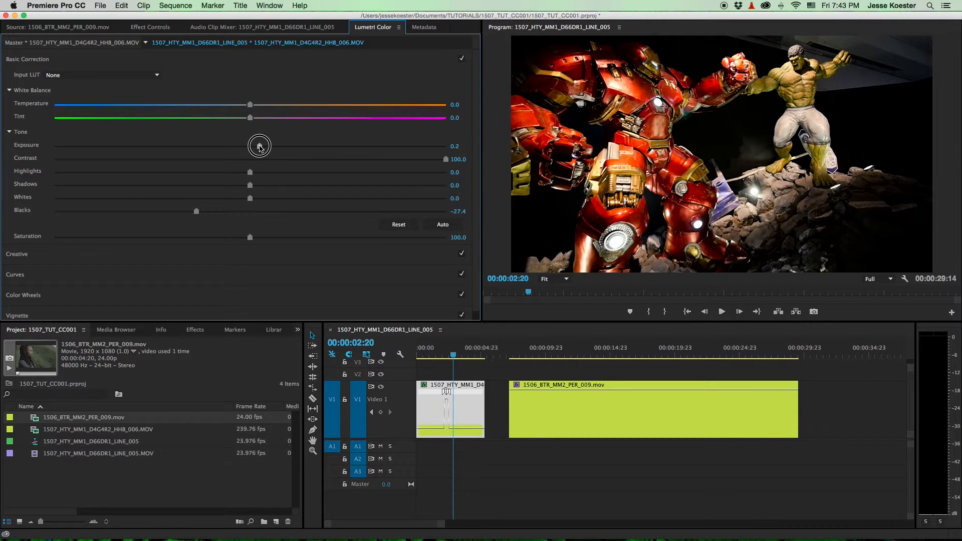
left_click_drag(197, 211, 490, 244)
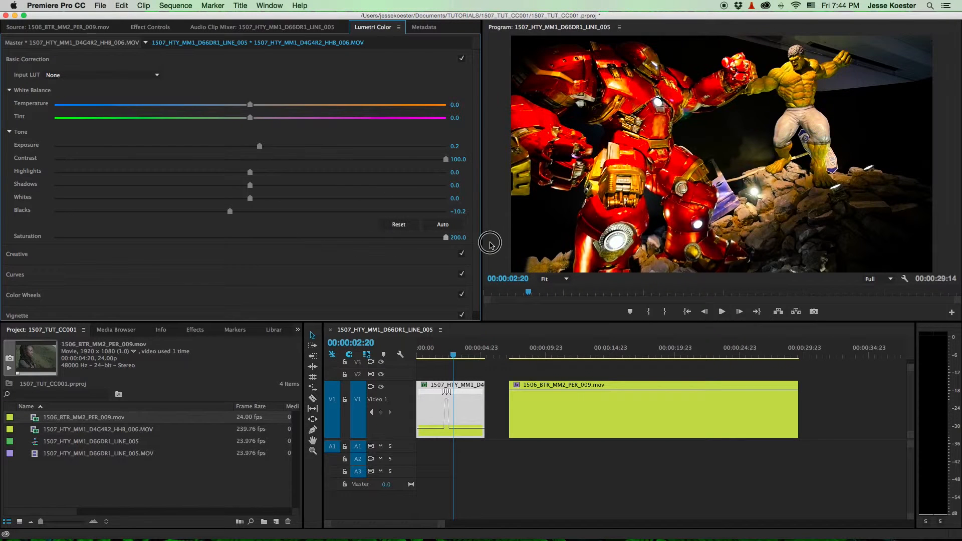
Step: Reset the clip's Saturation to 100.0 and fine-tune Basic Correction with slightly higher Exposure and slightly lower Blacks
double_click(444, 238)
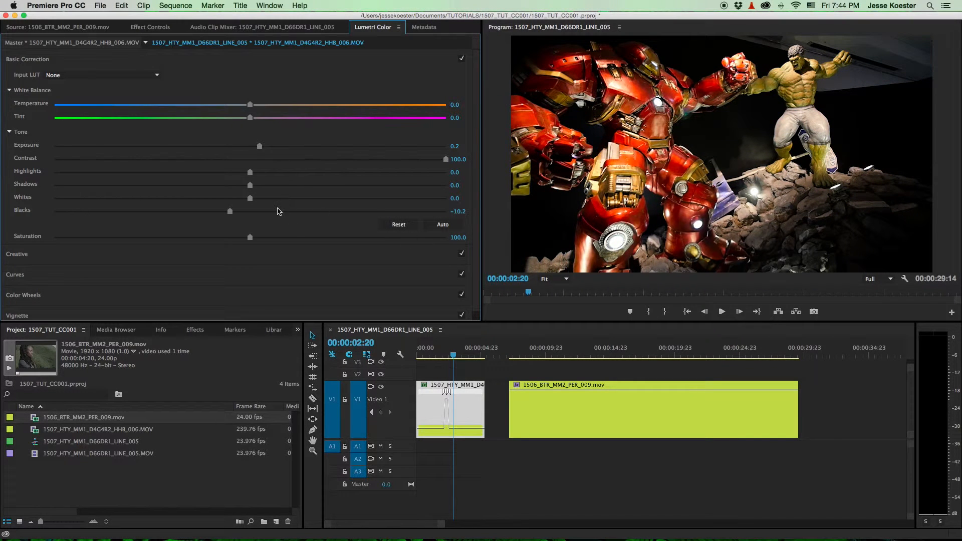
left_click_drag(261, 147, 266, 146)
left_click_drag(229, 212, 223, 211)
left_click(78, 60)
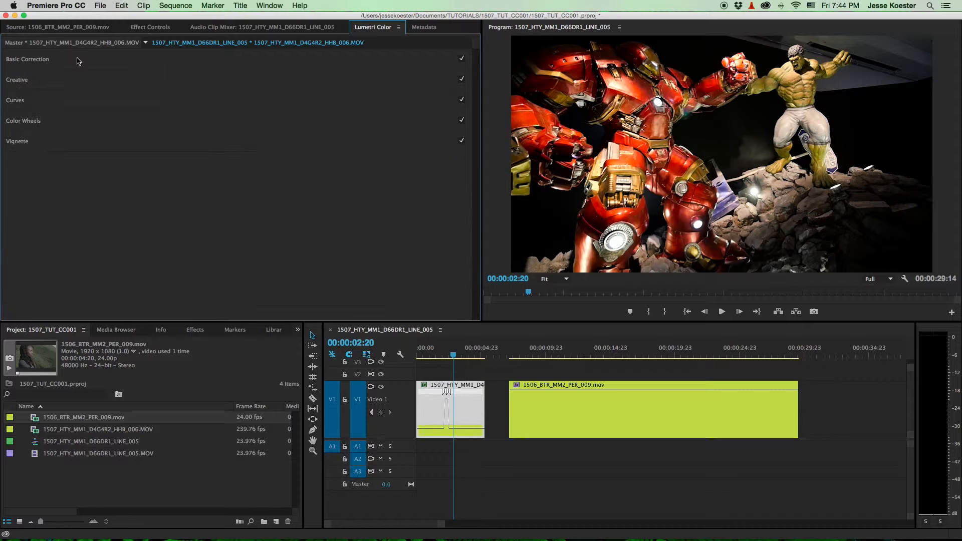
Step: Set the clip's Sharpen to 10.2 in the Creative adjustments, trying Faded Film and returning it to 0.0
left_click(120, 82)
scroll(258, 159, "down", 6)
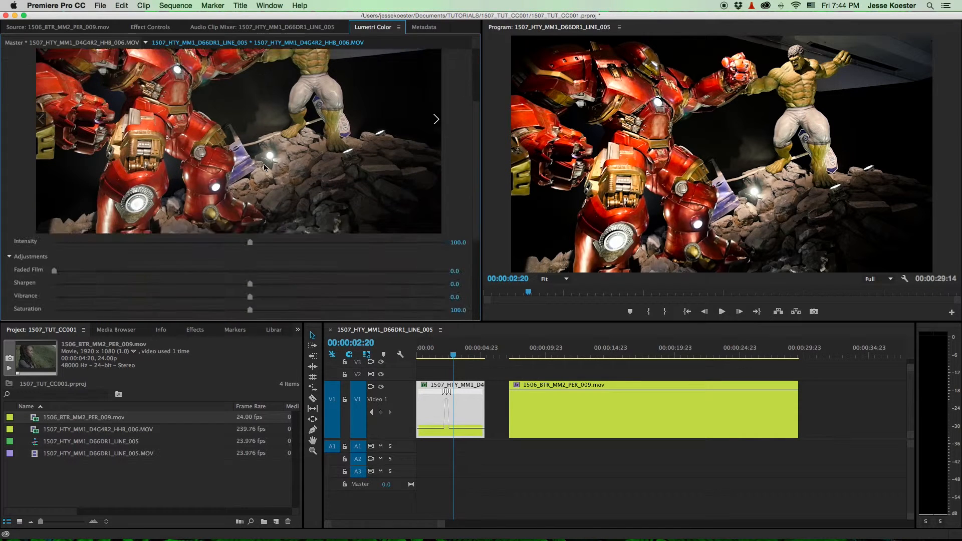
scroll(264, 166, "up", 6)
scroll(265, 168, "down", 5)
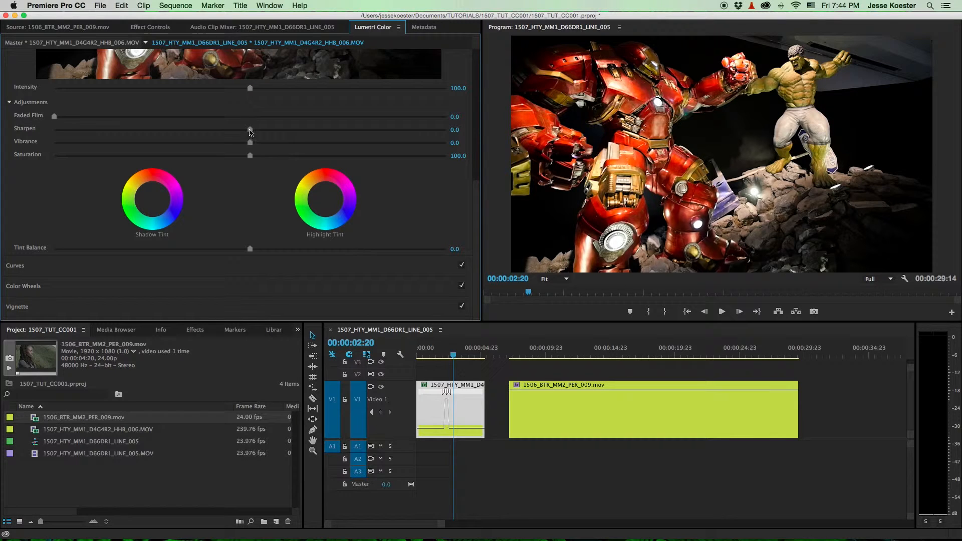
left_click_drag(250, 131, 271, 131)
left_click_drag(55, 118, 6, 132)
left_click_drag(405, 131, 60, 115)
Step: Try a higher Vibrance and a Saturation of 148.6 in the Creative adjustments, and reset both
left_click_drag(250, 151, 281, 164)
double_click(285, 144)
left_click_drag(250, 156, 346, 149)
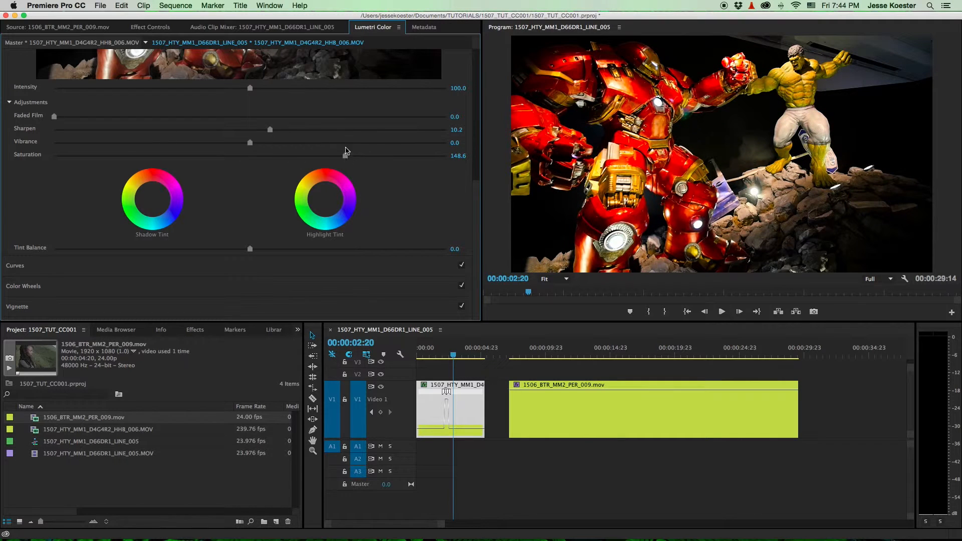
double_click(345, 155)
Step: Try color shifts on the Creative Shadow Tint and Highlight Tint wheels, and reset both
left_click_drag(167, 199, 171, 209)
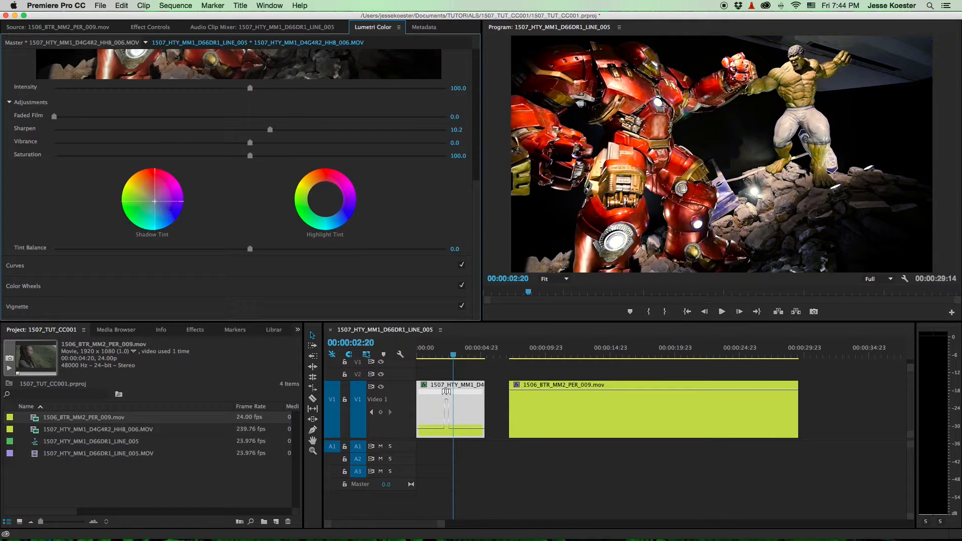
double_click(155, 202)
left_click_drag(336, 205, 324, 167)
double_click(325, 200)
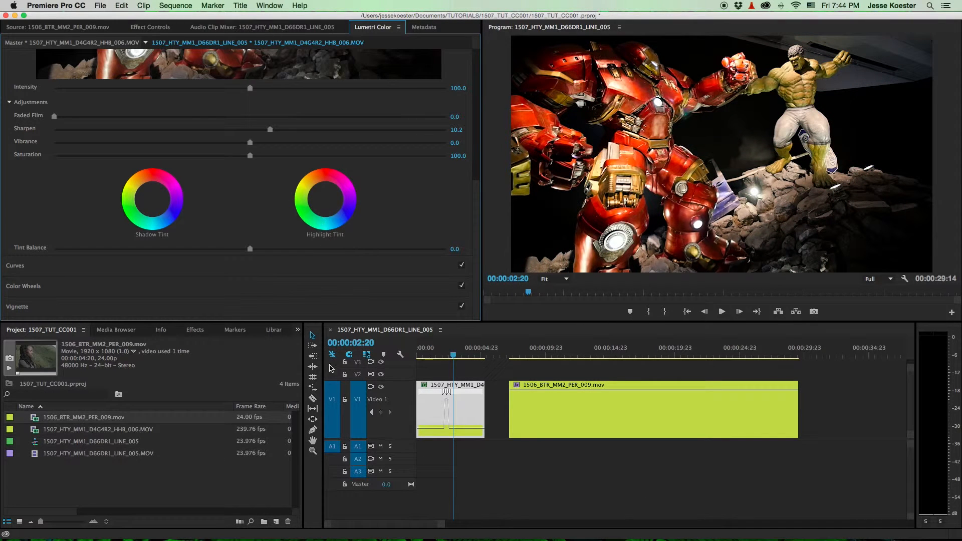
scroll(226, 219, "up", 5)
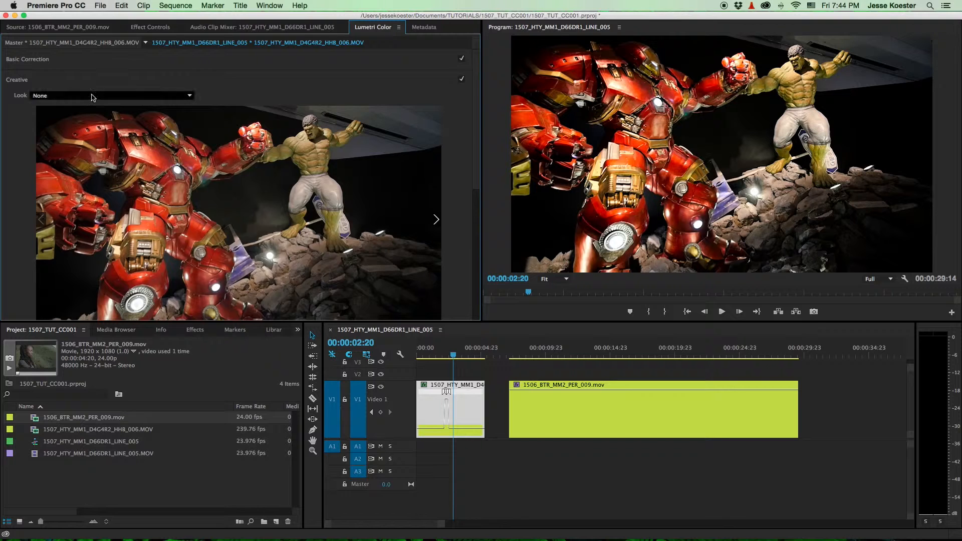
left_click(76, 82)
Step: Try an S-shaped contrast curve on the master RGB curve, and reset the curve
left_click(105, 109)
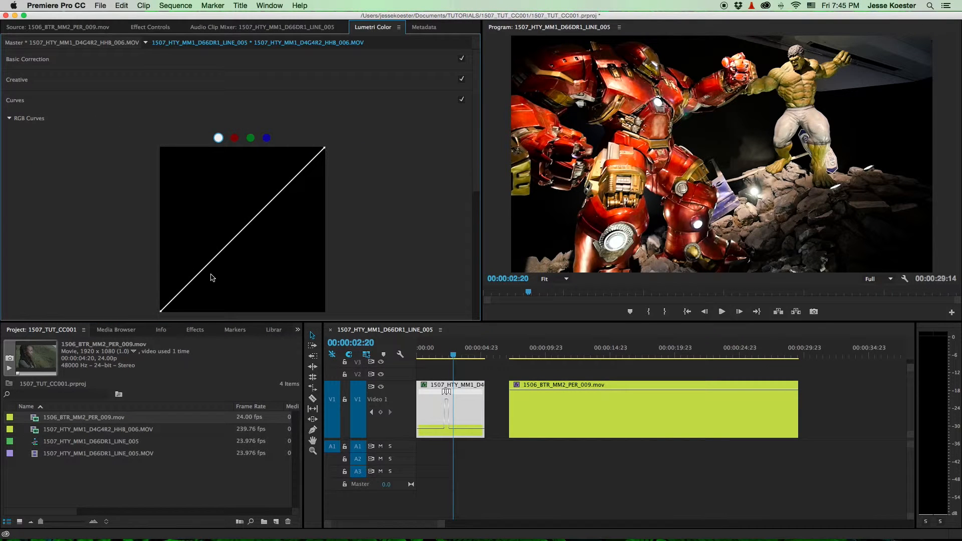
left_click_drag(193, 283, 197, 299)
left_click_drag(307, 185, 285, 165)
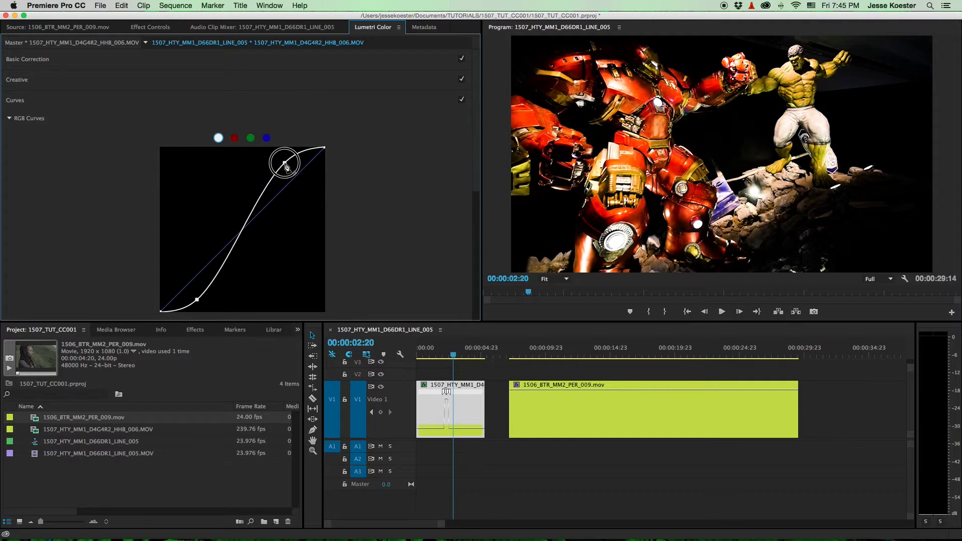
double_click(232, 205)
left_click(32, 99)
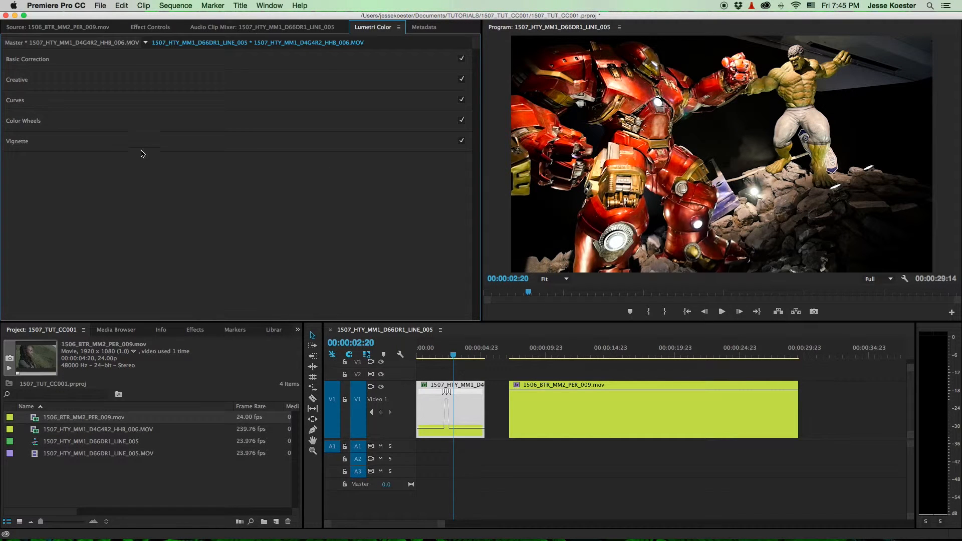
Step: Try color shifts on the Midtones and Highlights color wheels, and reset them
left_click(142, 126)
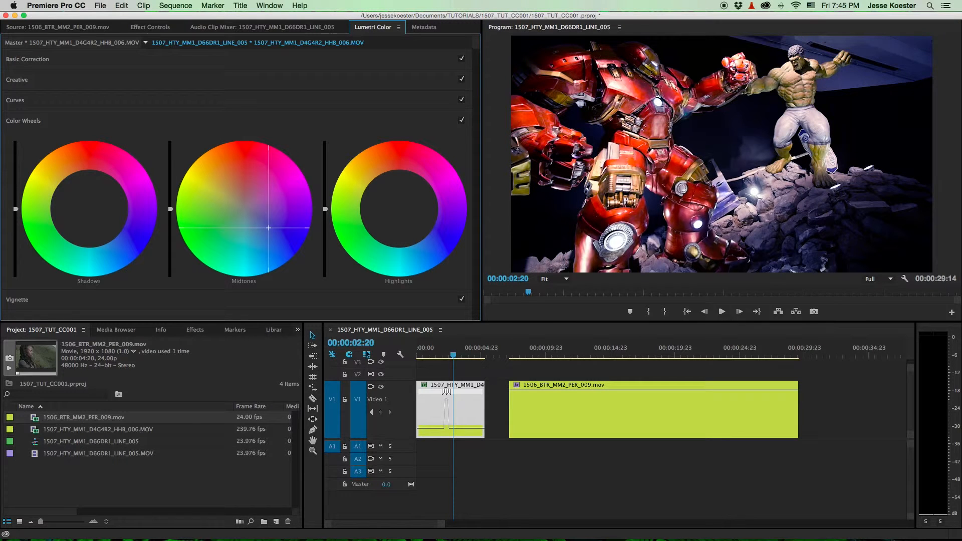
left_click_drag(399, 208, 422, 228)
double_click(396, 203)
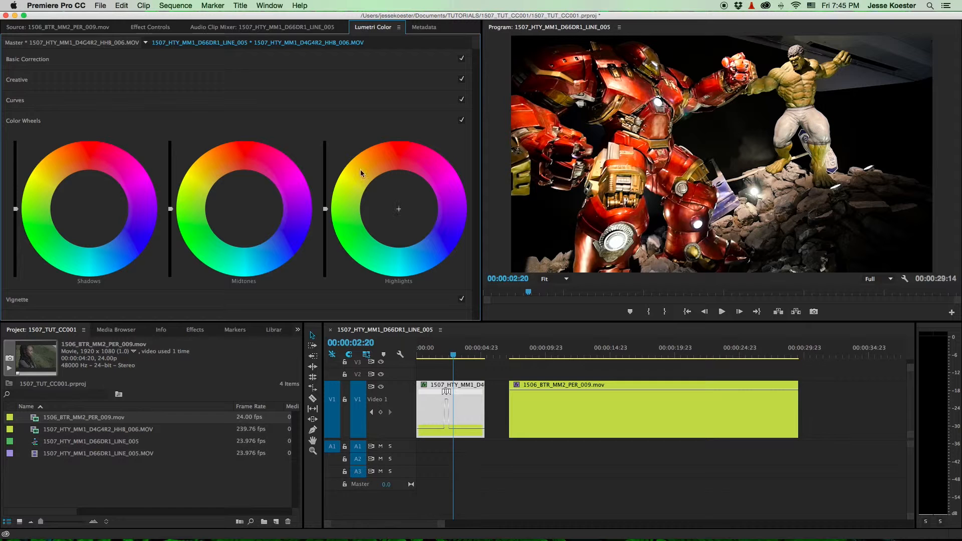
left_click(100, 119)
Step: Add a vignette to the clip with Amount -3.0, Midpoint 62.5, Roundness 100.0 and Feather 100.0
left_click(111, 139)
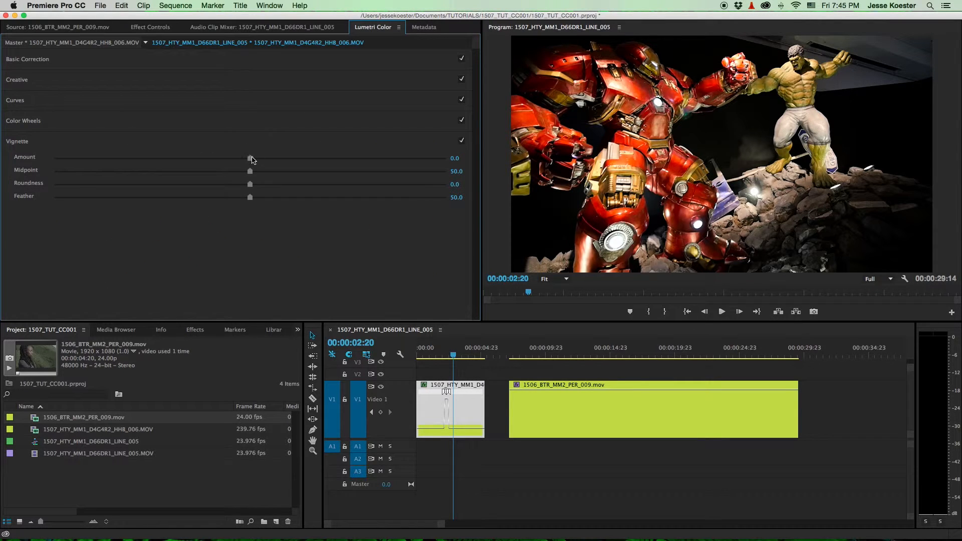
left_click_drag(250, 158, 54, 159)
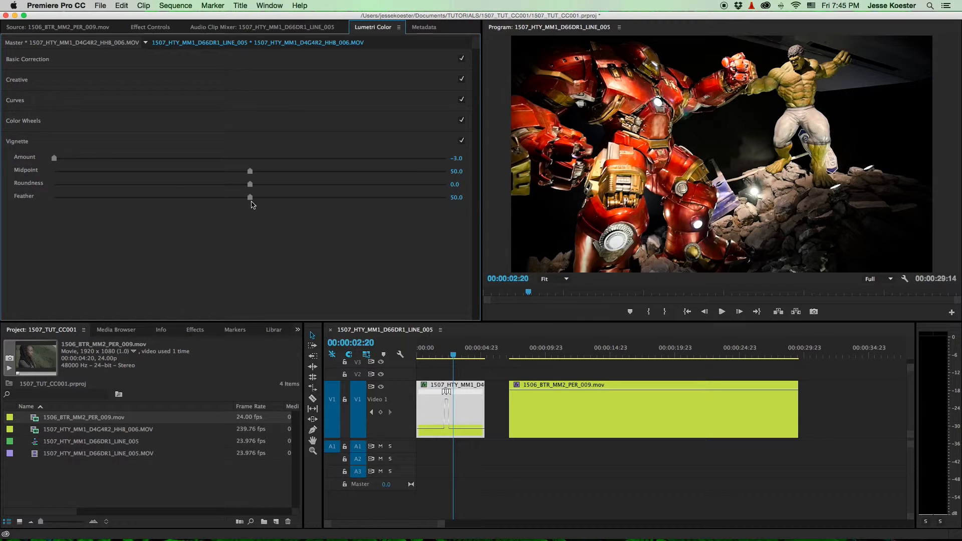
left_click_drag(250, 197, 498, 199)
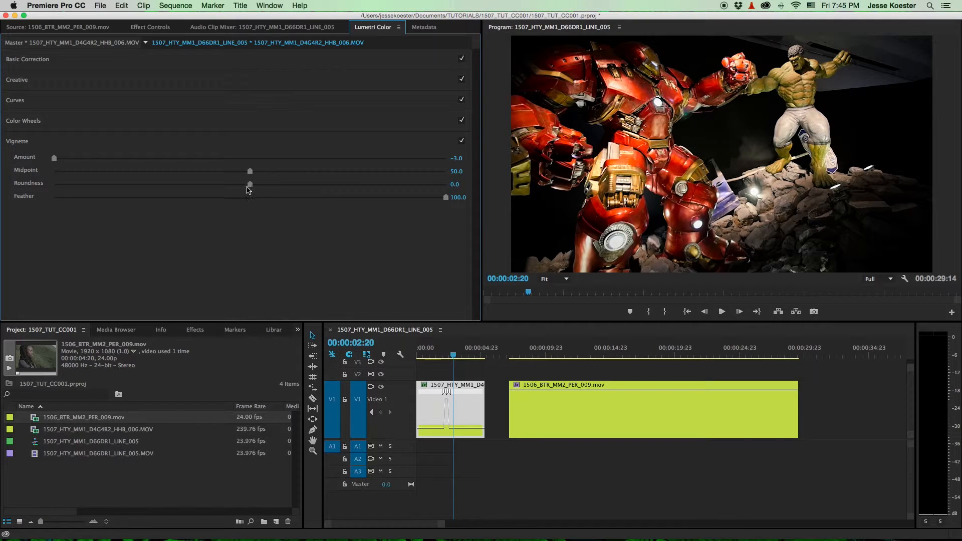
left_click_drag(249, 183, 526, 189)
left_click_drag(250, 171, 296, 184)
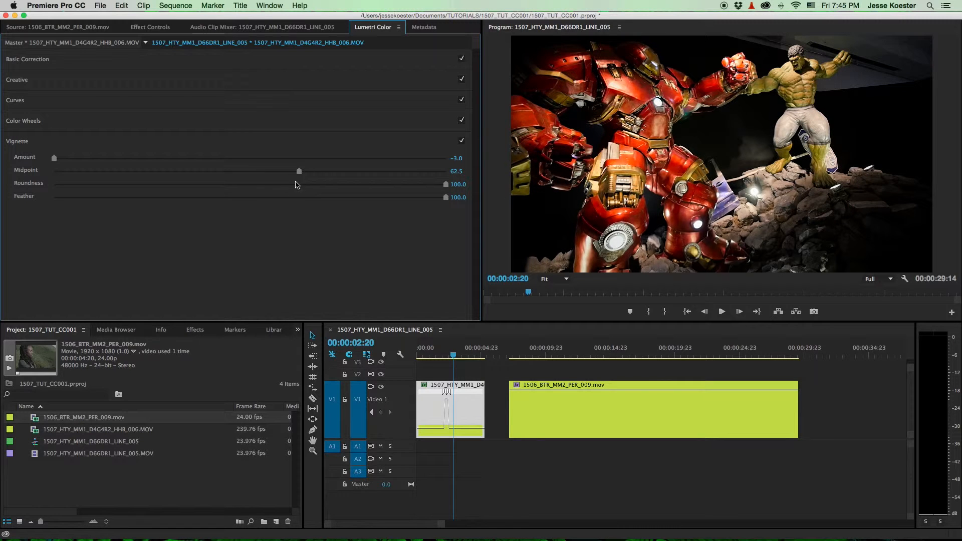
left_click_drag(453, 356, 457, 359)
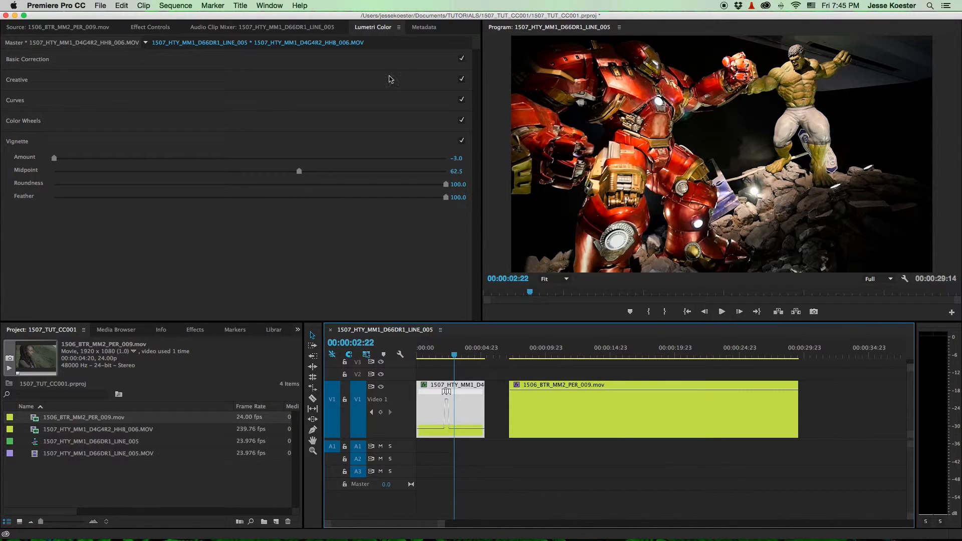
left_click(118, 143)
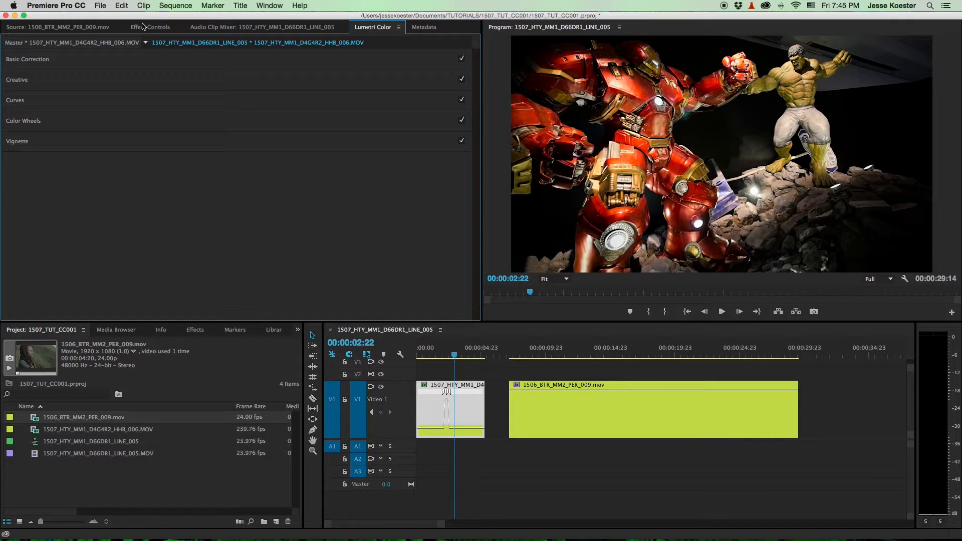
Step: Compare the frame with the clip's Lumetri Color effect off and on, leave it disabled, and collapse the V1 track
left_click(143, 27)
left_click(18, 99)
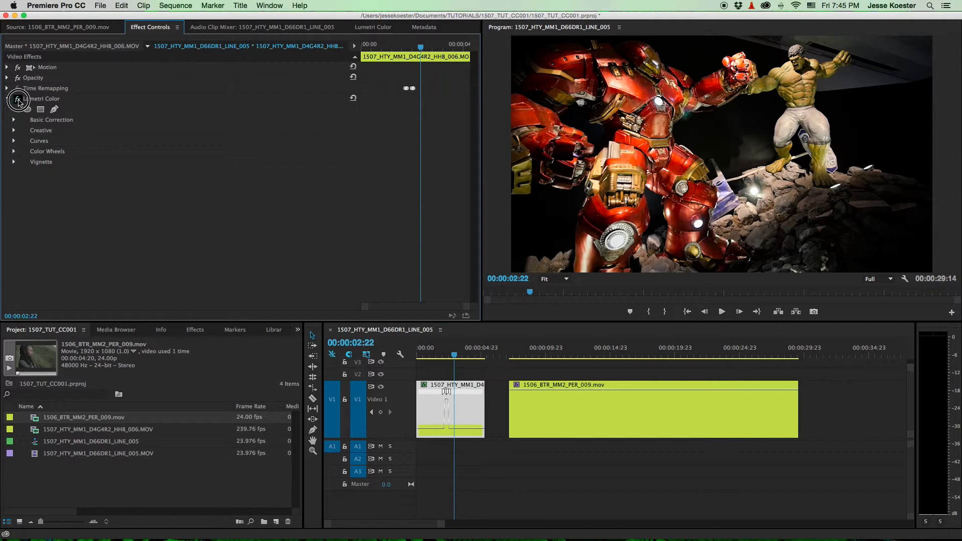
left_click(18, 100)
left_click(19, 100)
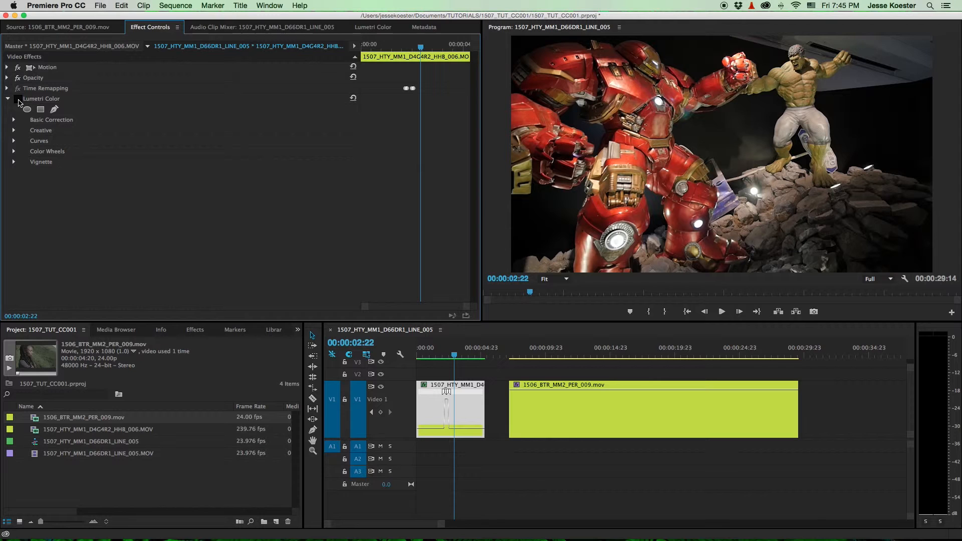
left_click(18, 100)
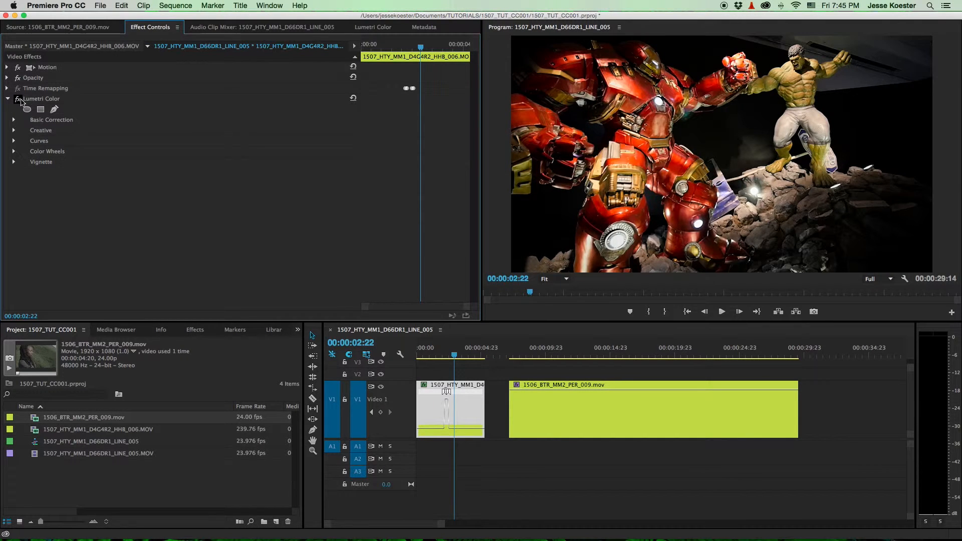
left_click(19, 100)
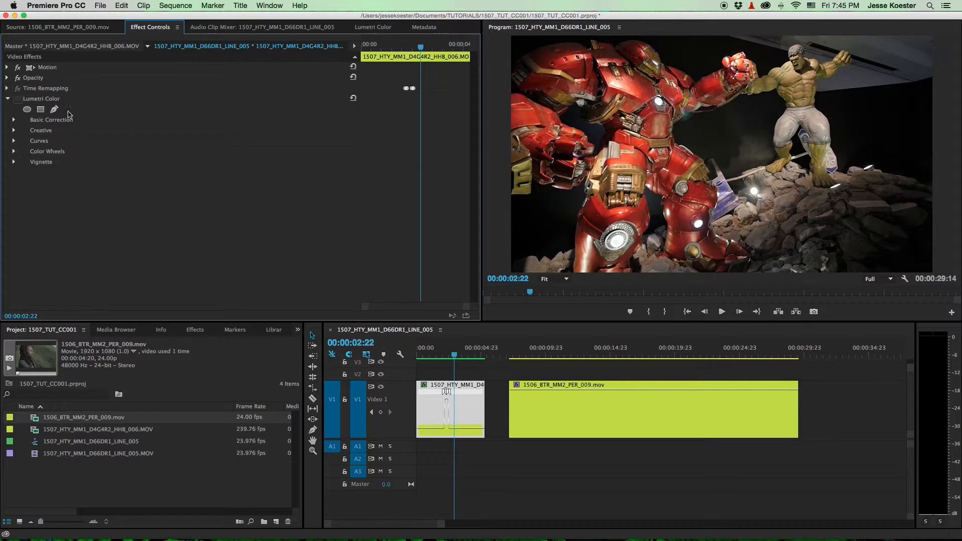
double_click(390, 416)
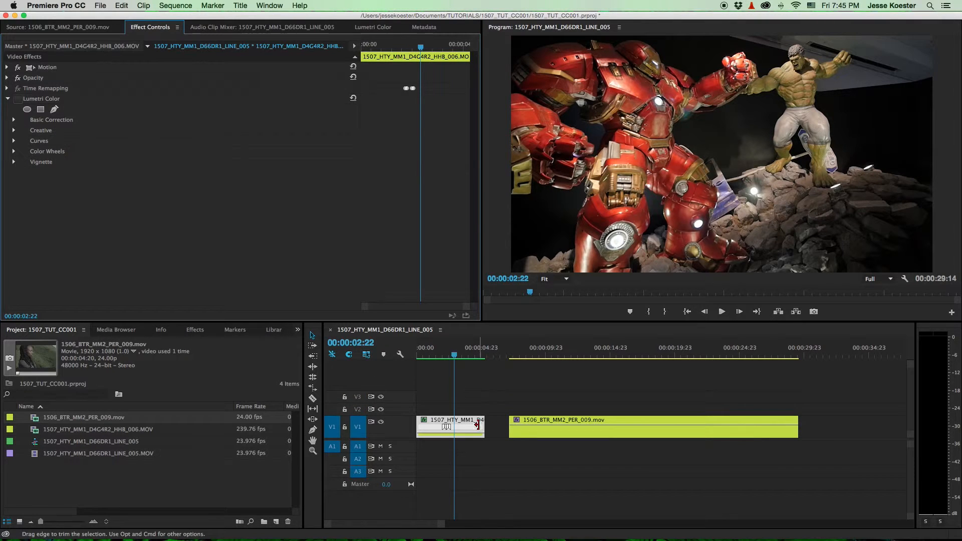
Step: Review the clip's Creative adjustments and tint wheels in Lumetri Color
left_click(373, 27)
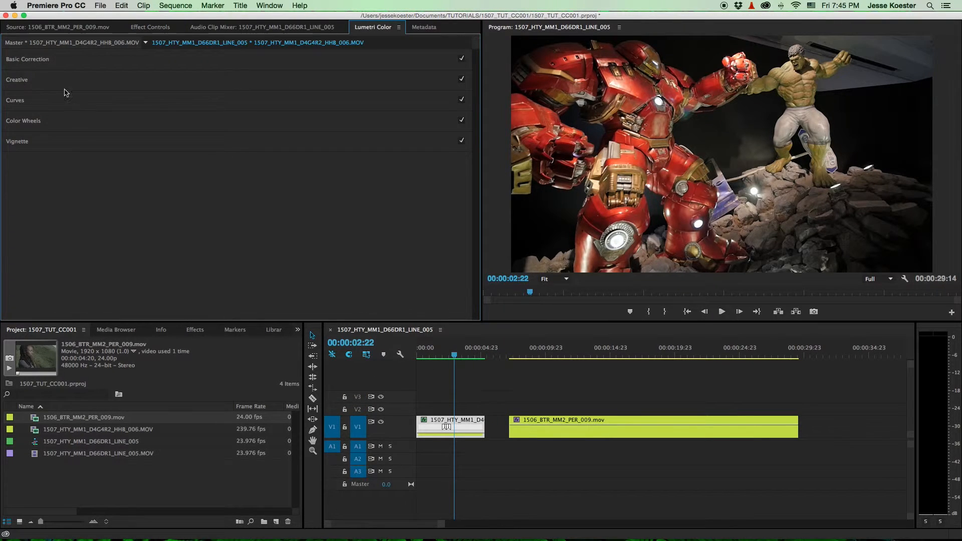
left_click(63, 85)
scroll(257, 285, "down", 3)
scroll(258, 285, "down", 2)
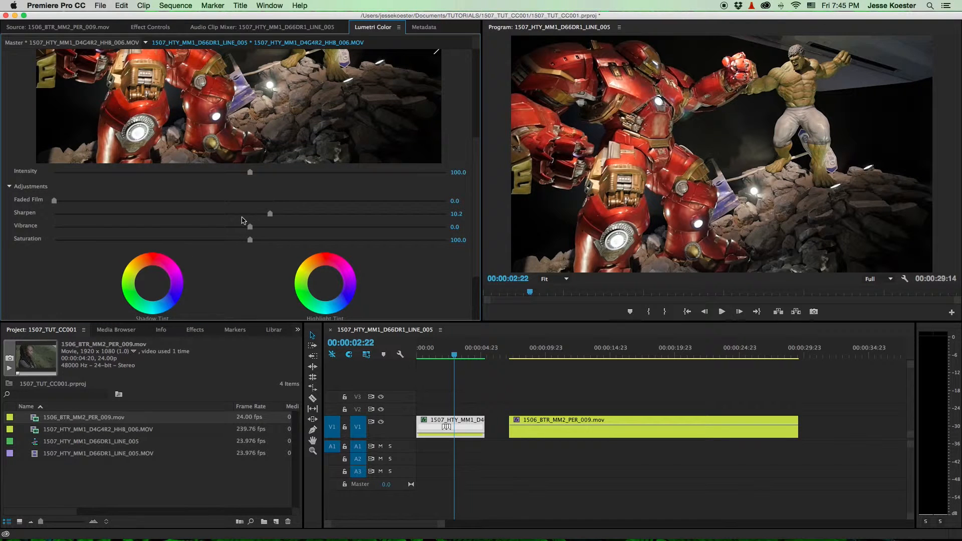
scroll(302, 217, "down", 4)
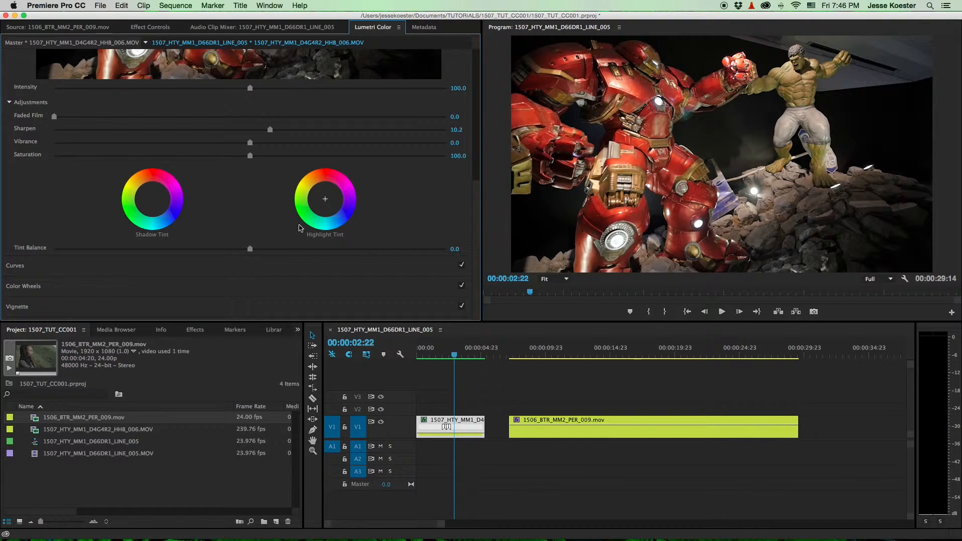
scroll(241, 311, "up", 8)
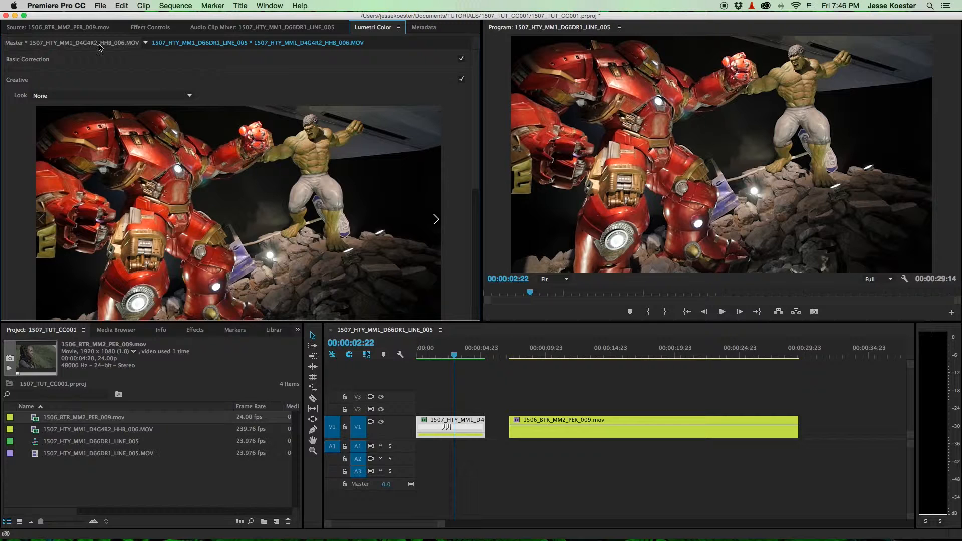
left_click(74, 79)
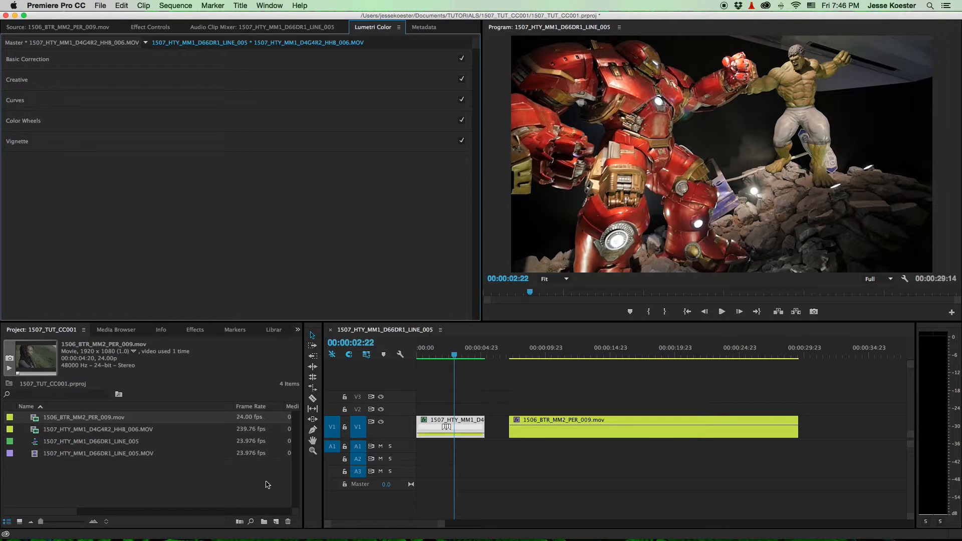
Step: Create an adjustment layer with the default settings and place it on V2 at the sequence start, above the first clip
left_click(275, 522)
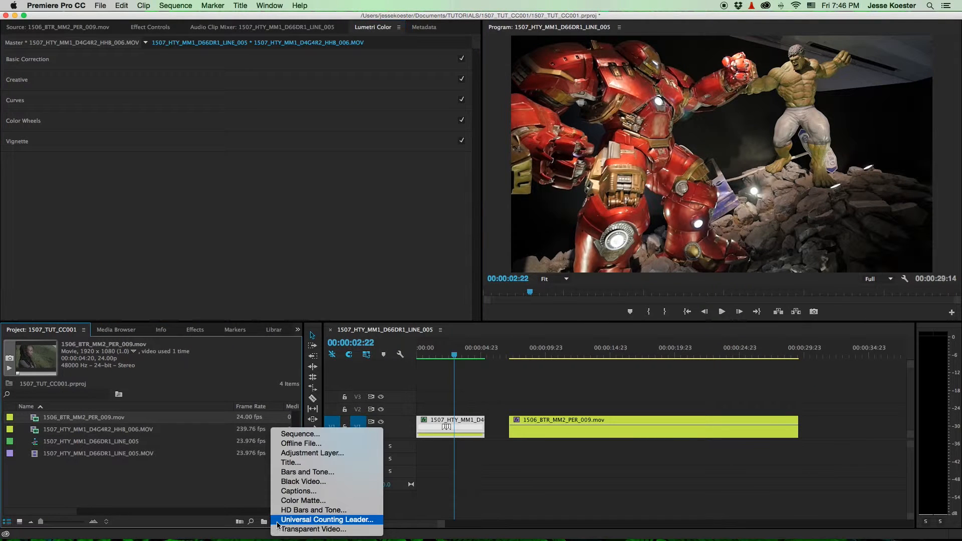
left_click(318, 453)
left_click(542, 318)
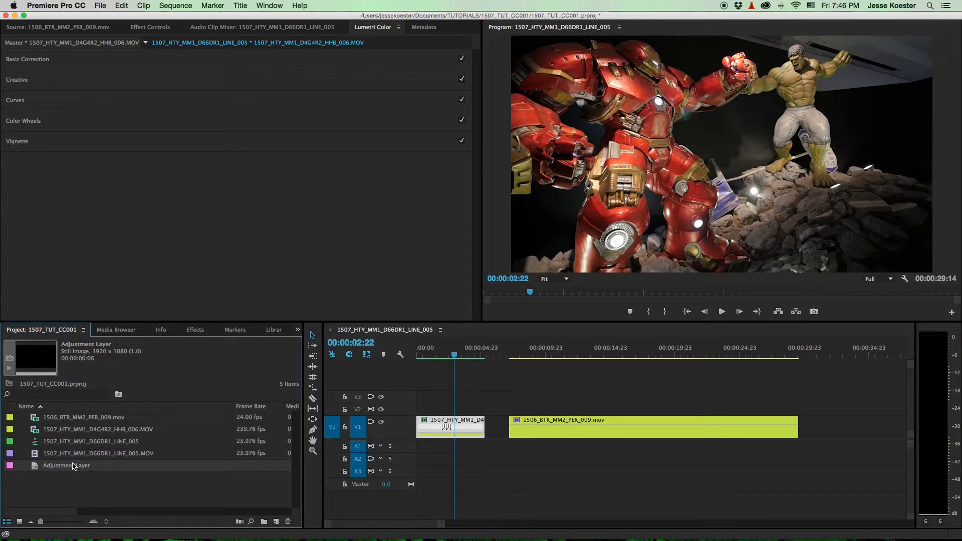
left_click_drag(63, 468, 395, 417)
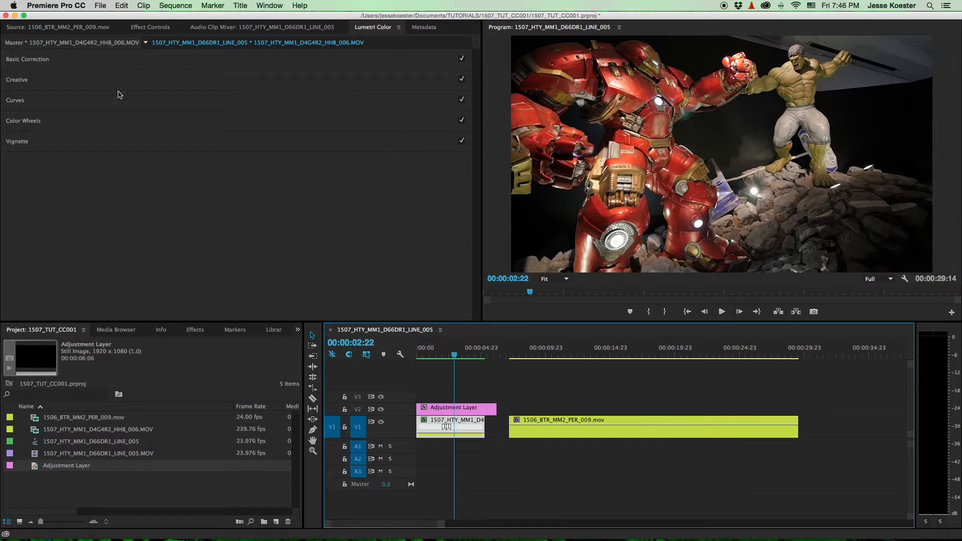
Step: Copy the first clip's Lumetri Color effect onto the adjustment layer, enable it there, and reselect the clip
left_click(150, 27)
left_click(48, 100)
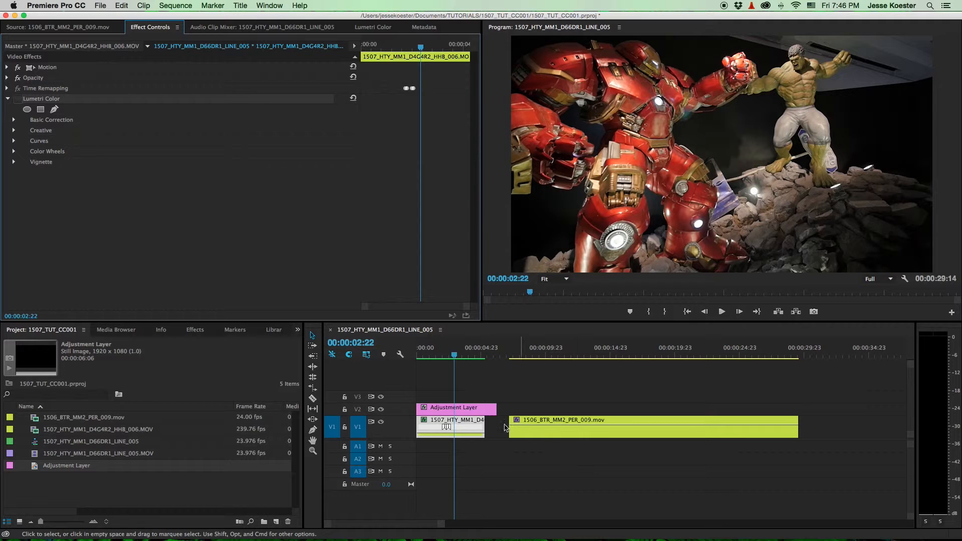
left_click(465, 410)
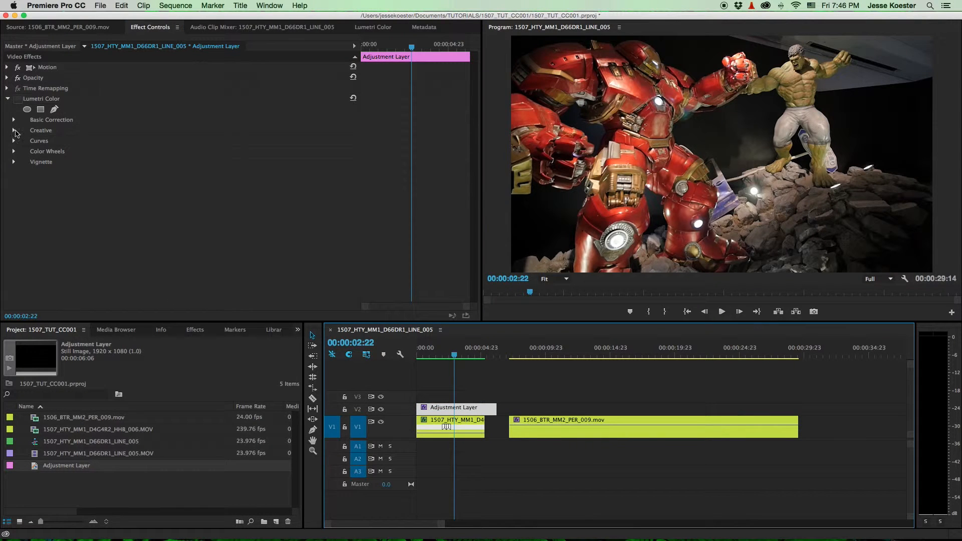
left_click(18, 99)
left_click(460, 431)
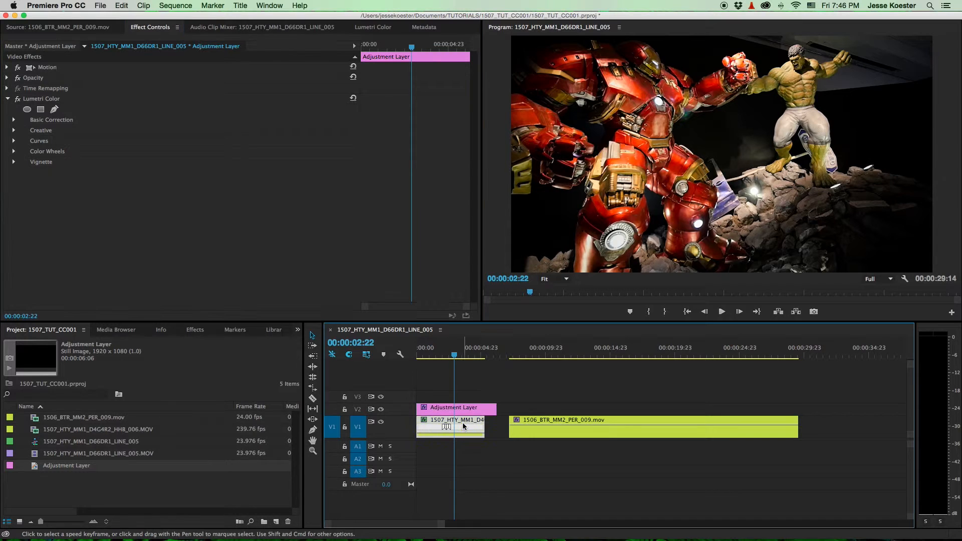
Step: Try deleting Lumetri Color from the first clip, compare the frame with V2 output off and on, and undo the deletion
left_click(44, 100)
key("Delete")
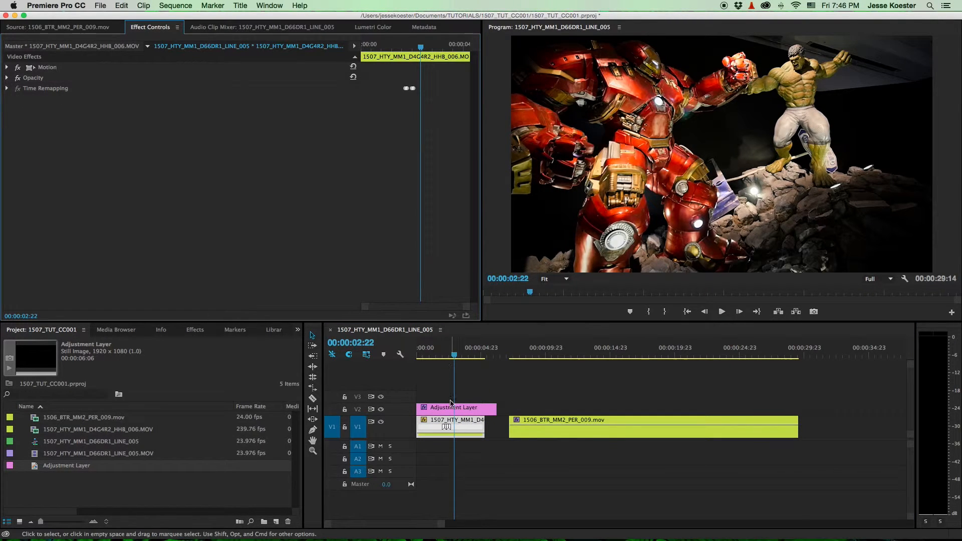
left_click(381, 409)
left_click(381, 409)
left_click(381, 409)
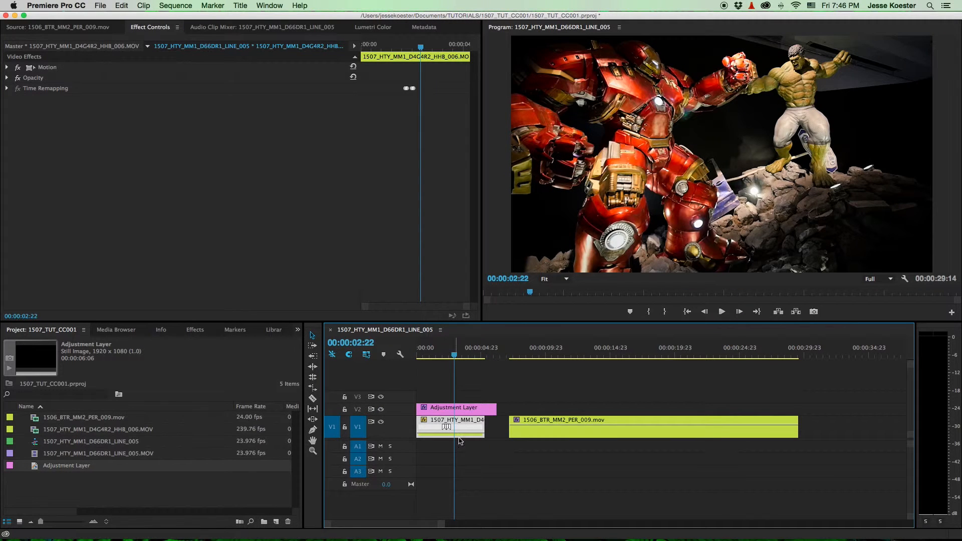
key("super+z")
key("super+z")
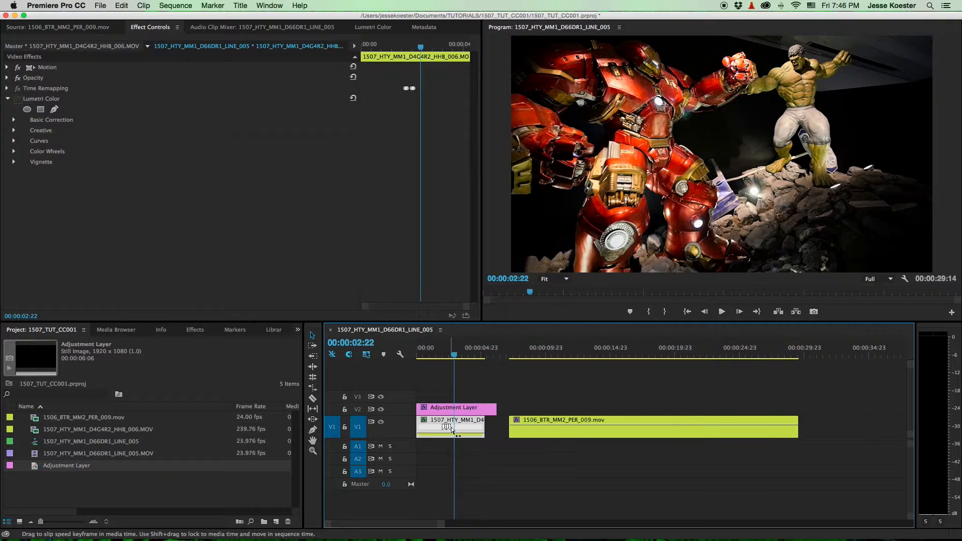
Step: Turn off Basic Correction, Curves and Color Wheels on the adjustment layer, and move the layer up to V3
left_click(454, 412)
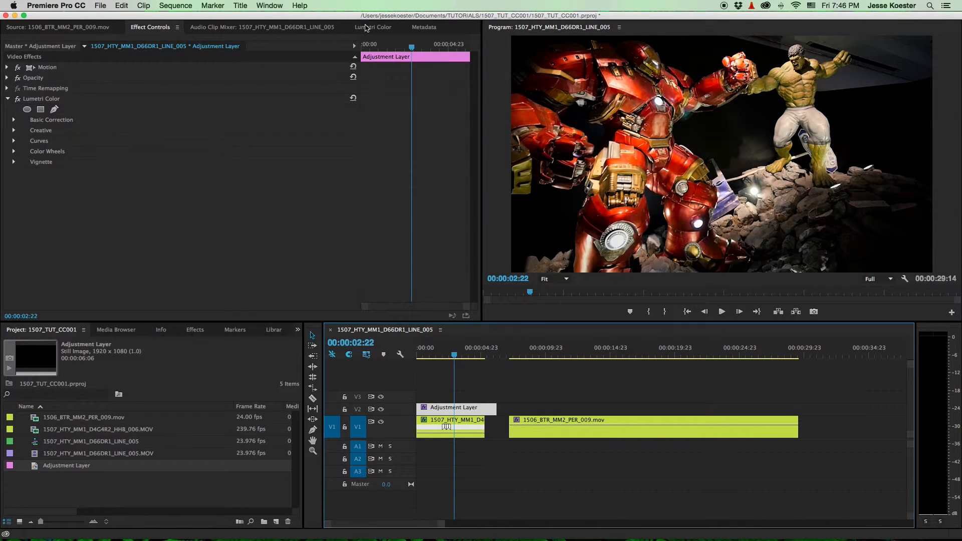
left_click(366, 28)
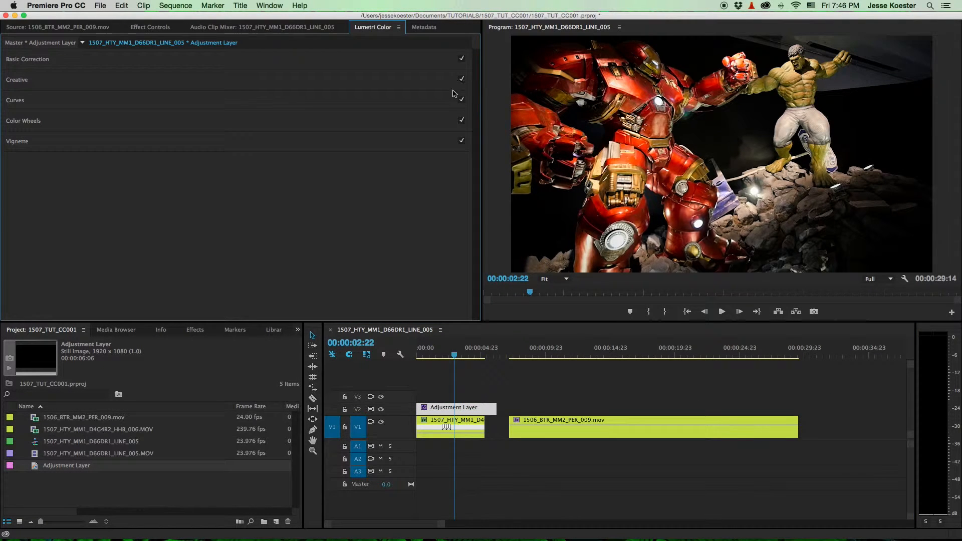
left_click(461, 59)
left_click(461, 100)
left_click(463, 118)
left_click(461, 121)
left_click(401, 125)
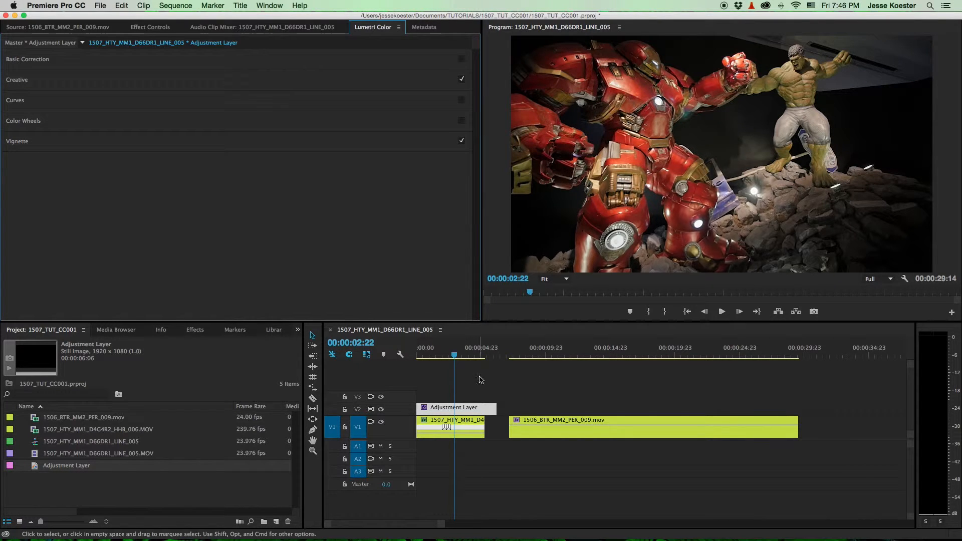
left_click_drag(470, 408, 468, 397)
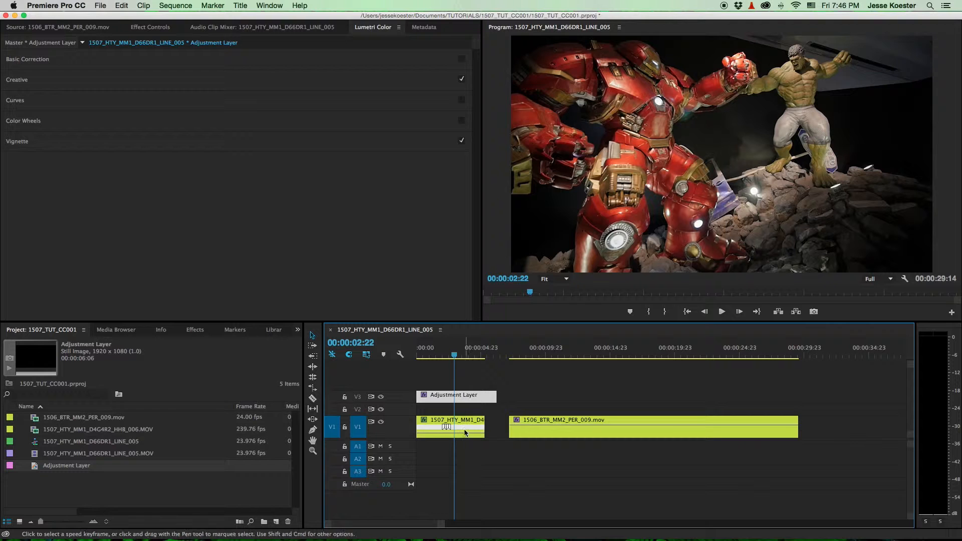
Step: Enable Lumetri Color on the first clip and turn off its Creative and Vignette sections
left_click(466, 426)
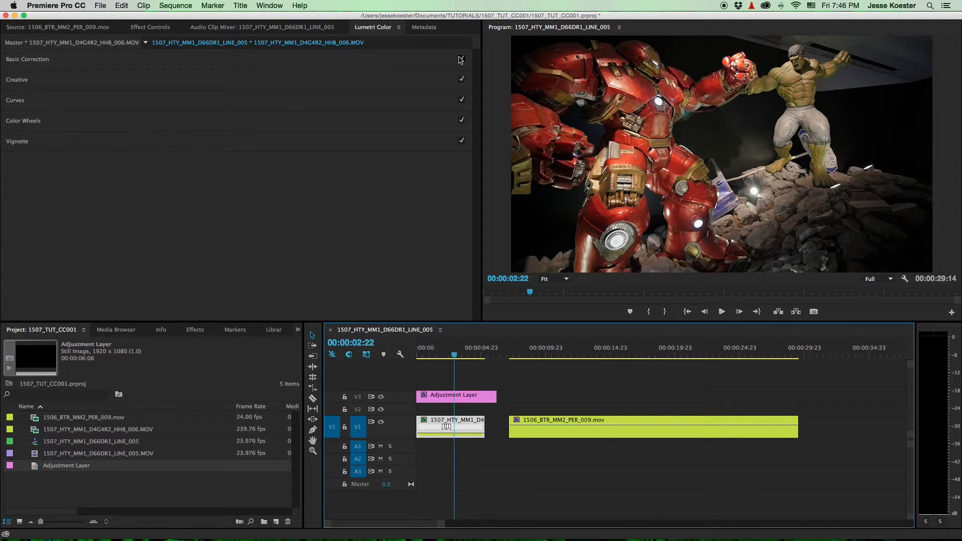
left_click(387, 60)
left_click(150, 27)
left_click(16, 100)
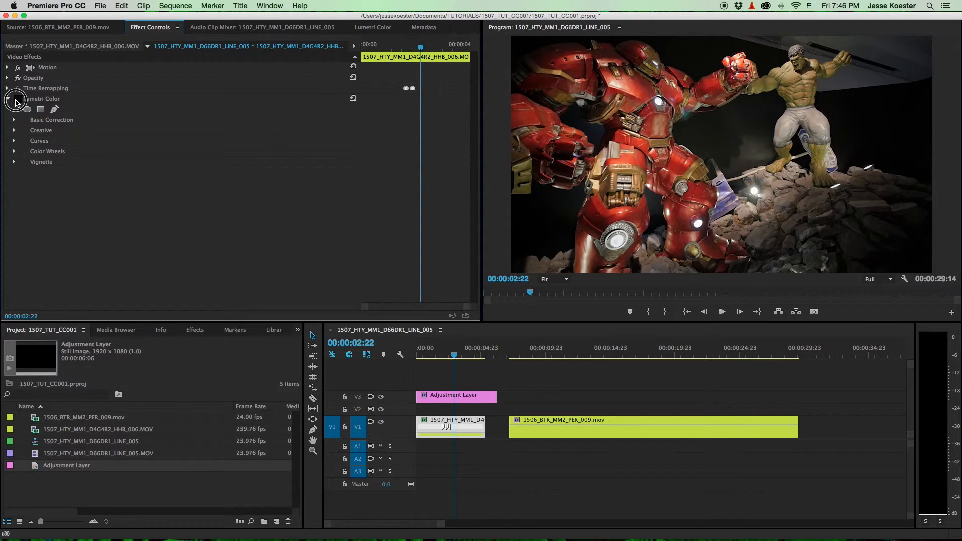
left_click(373, 27)
left_click(196, 62)
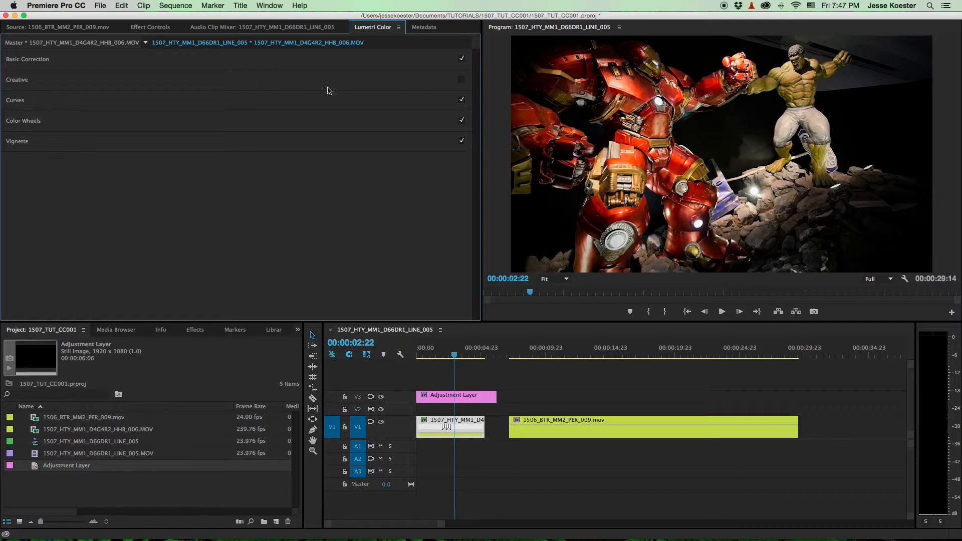
left_click(462, 141)
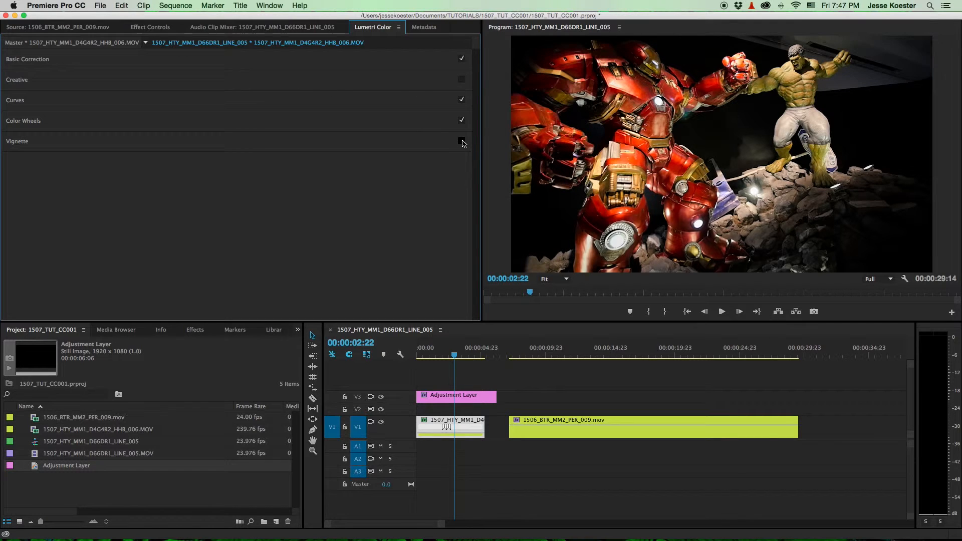
Step: Compare the active Lumetri sections of the adjustment layer and first clip, and set the clip's white balance temperature to 7.7
left_click(456, 394)
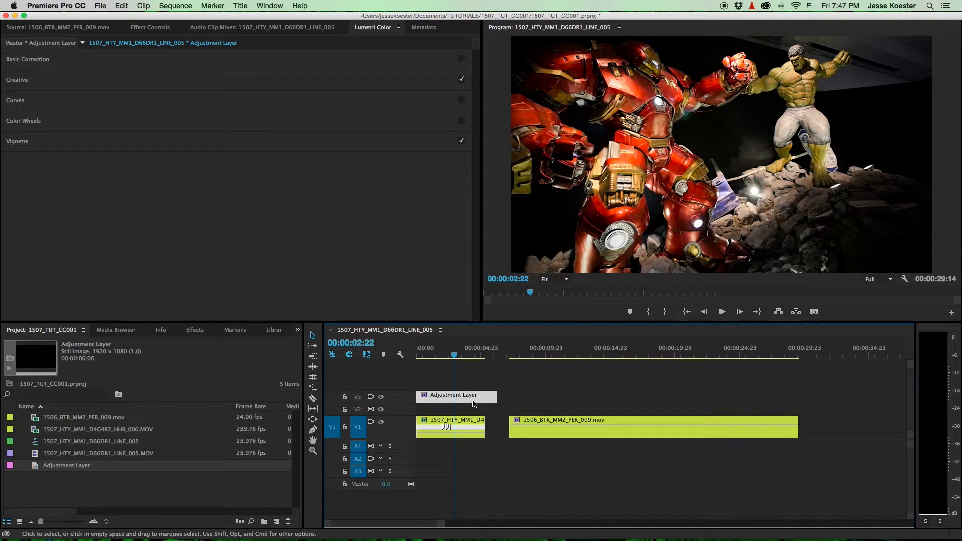
left_click(469, 427)
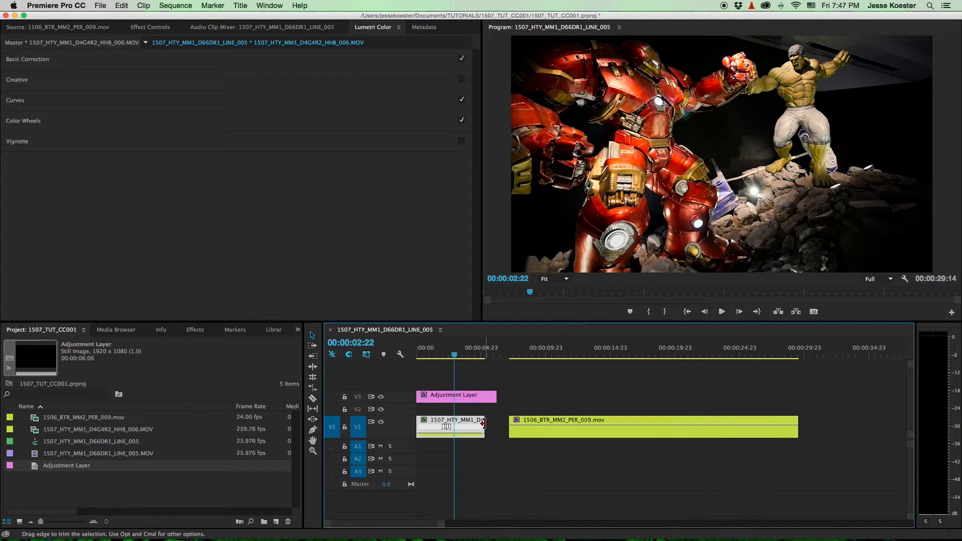
left_click(311, 62)
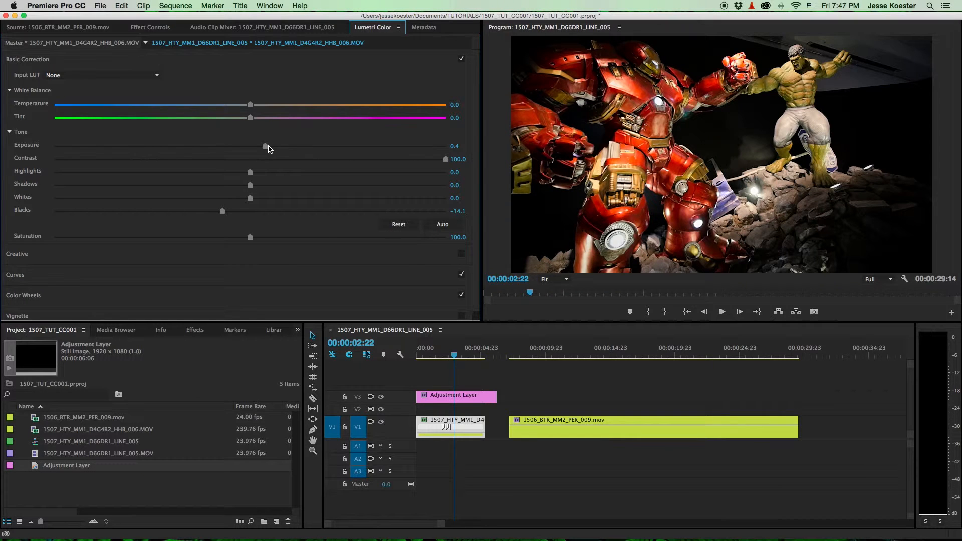
scroll(317, 225, "down", 1)
mouse_move(250, 95)
left_mouse_down()
mouse_move(155, 96)
mouse_move(290, 94)
mouse_move(265, 96)
left_mouse_up()
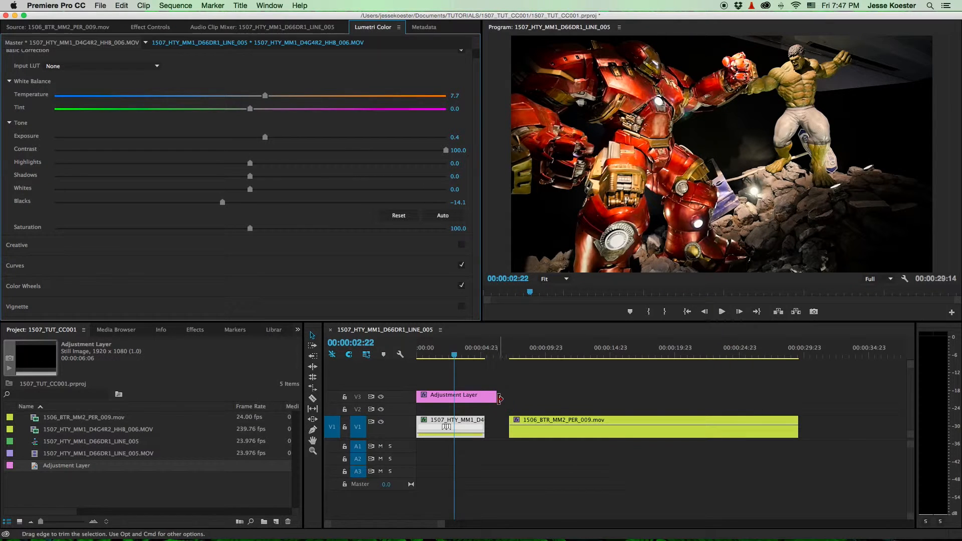
Step: Extend the adjustment layer to the end of the second clip, hide V3's output, and check both clips without it
left_click_drag(490, 396, 798, 393)
left_click(380, 396)
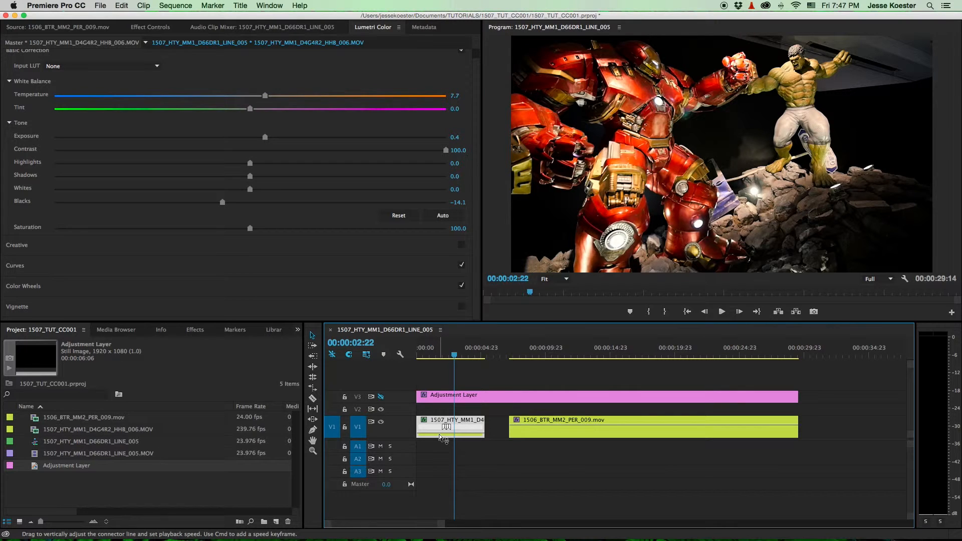
mouse_move(440, 437)
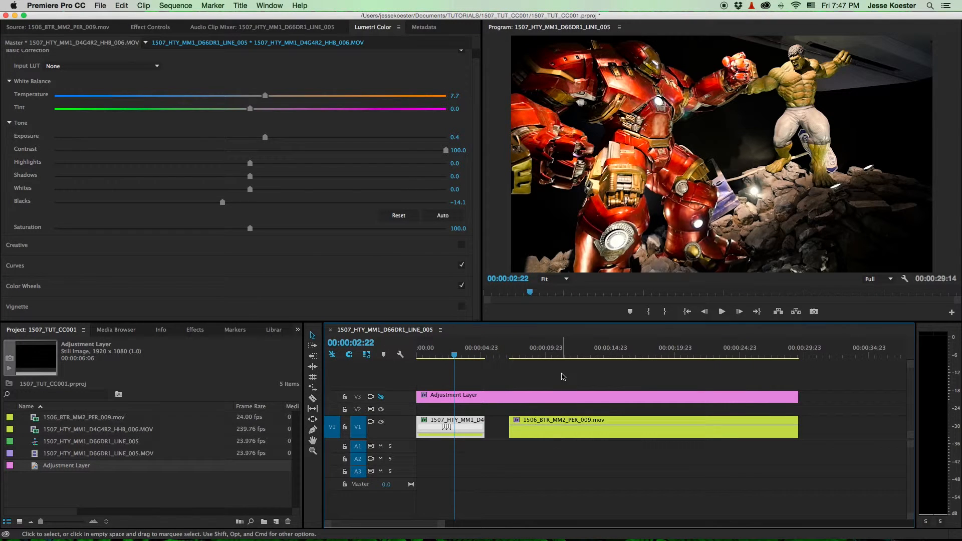
left_click(560, 433)
left_click_drag(650, 356, 711, 356)
left_click(464, 355)
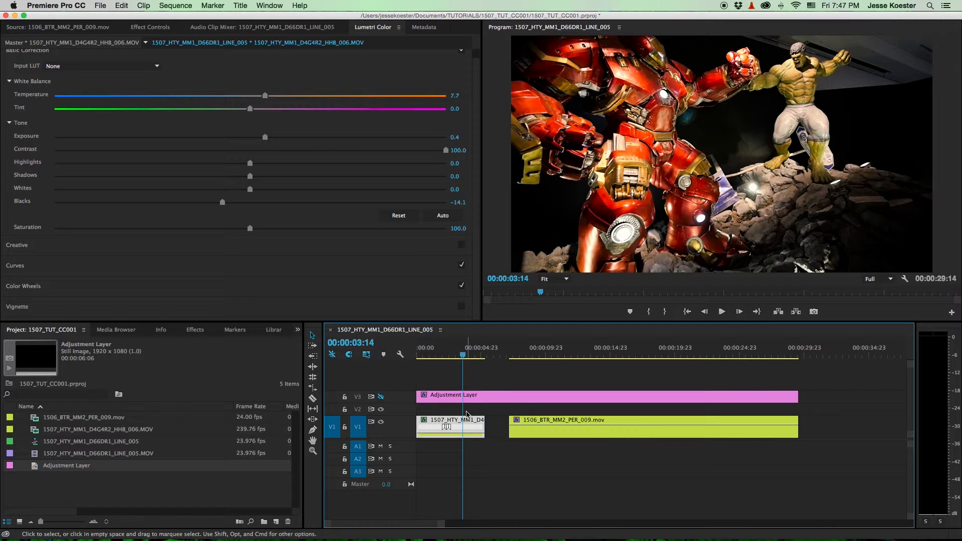
Step: Disable Lumetri Color on the first clip and compare ungraded frames of the first and second clips
left_click(141, 32)
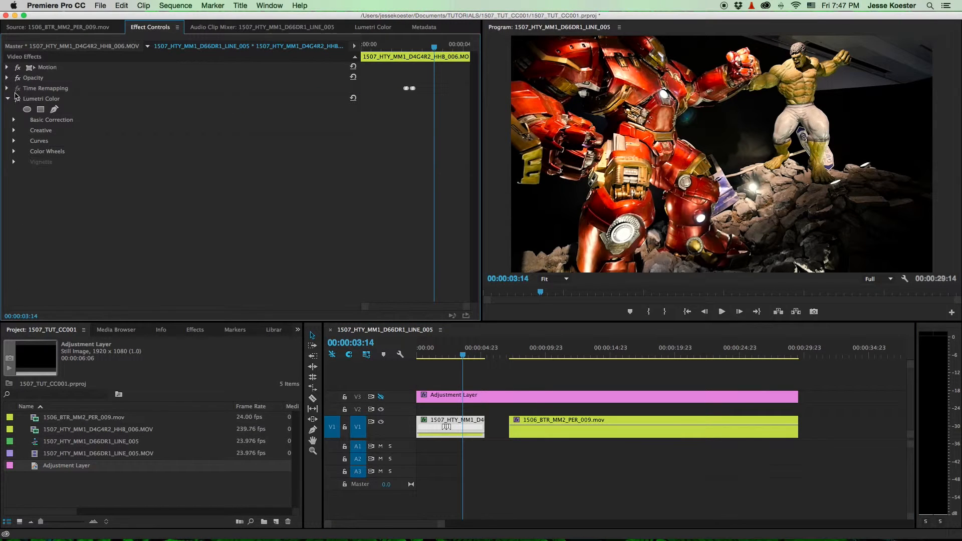
left_click(17, 99)
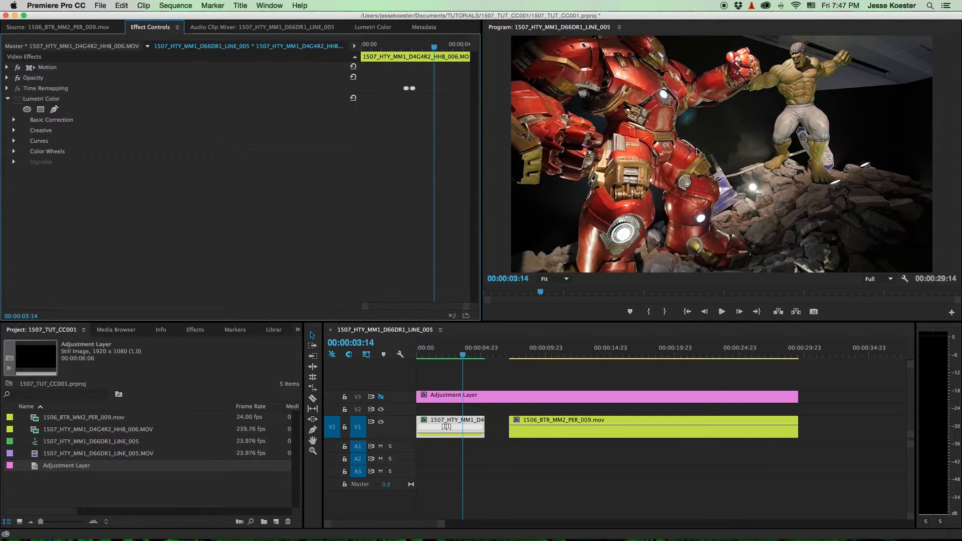
left_click(583, 353)
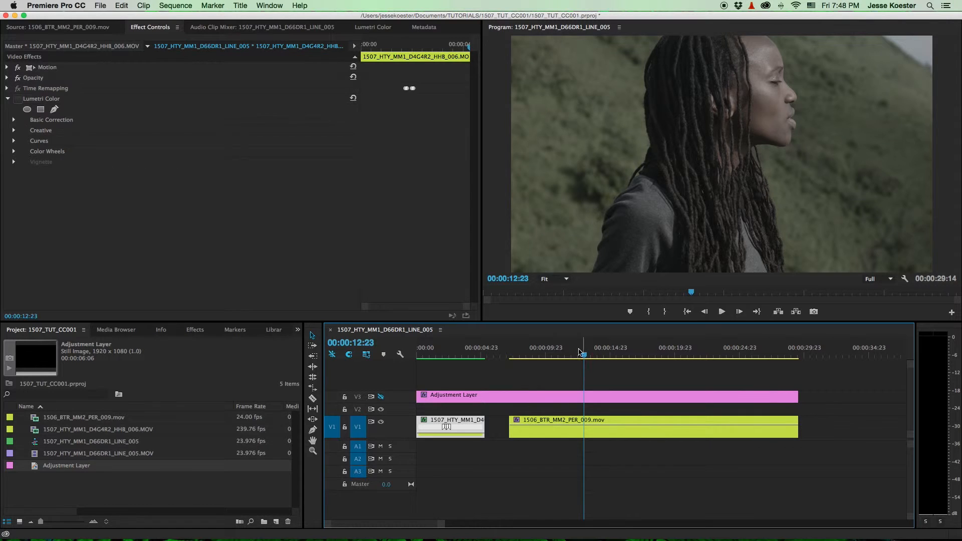
left_click(465, 355)
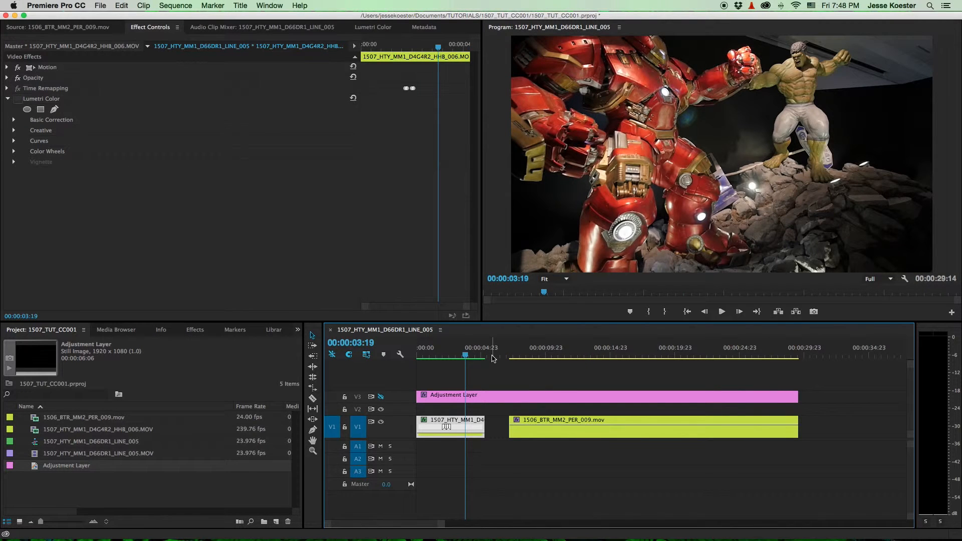
left_click(580, 355)
left_click_drag(581, 355, 699, 368)
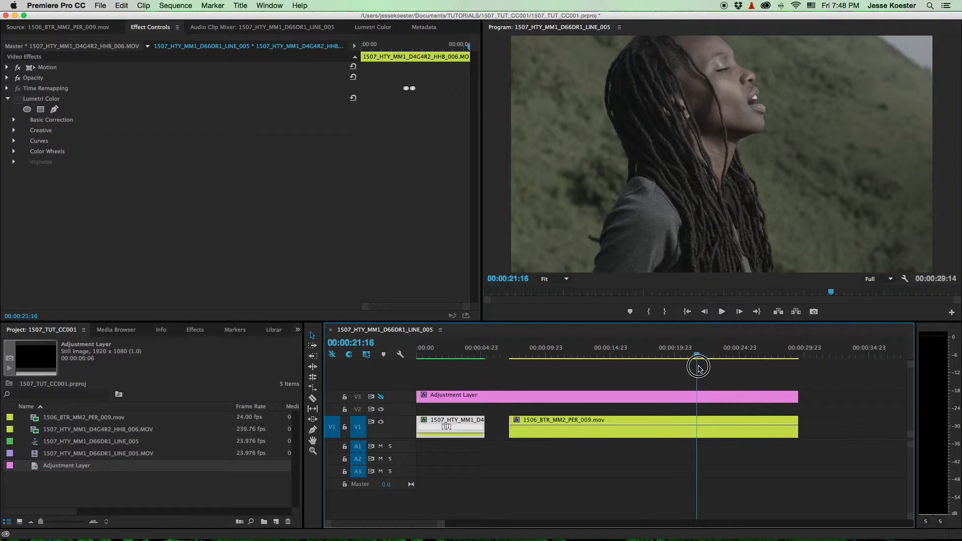
left_click_drag(699, 368, 704, 369)
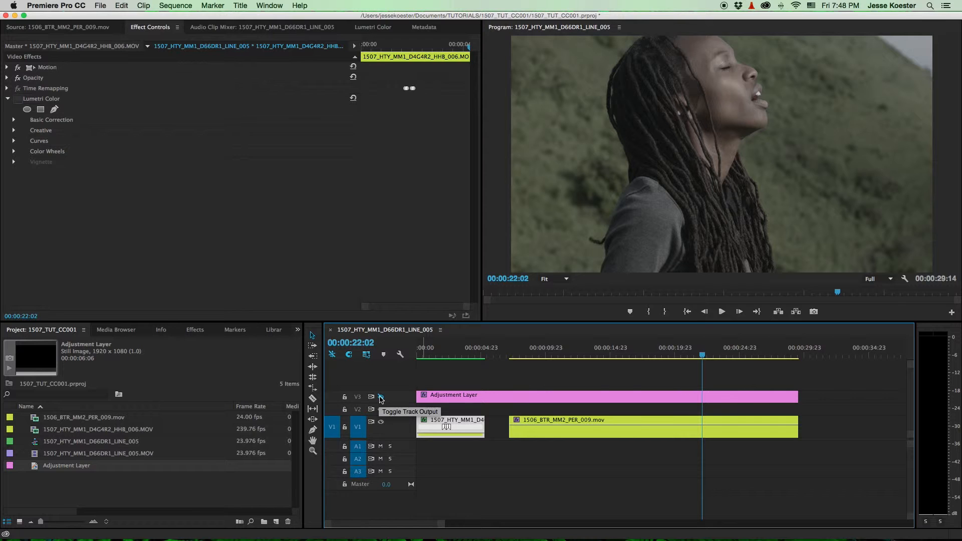
Step: Show V3's output and set the second clip's Input LUT to BMC PRORES – SL – PROFILE
left_click(380, 397)
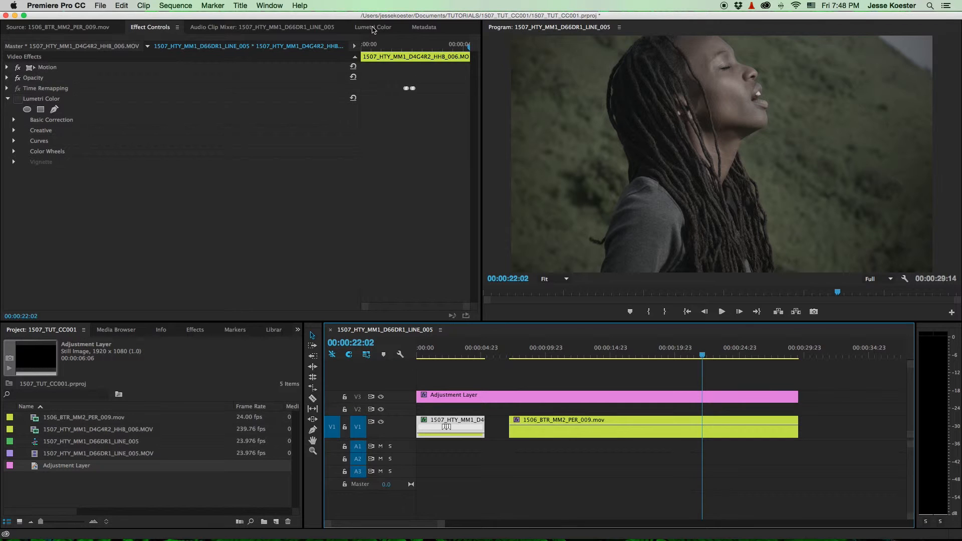
left_click(373, 28)
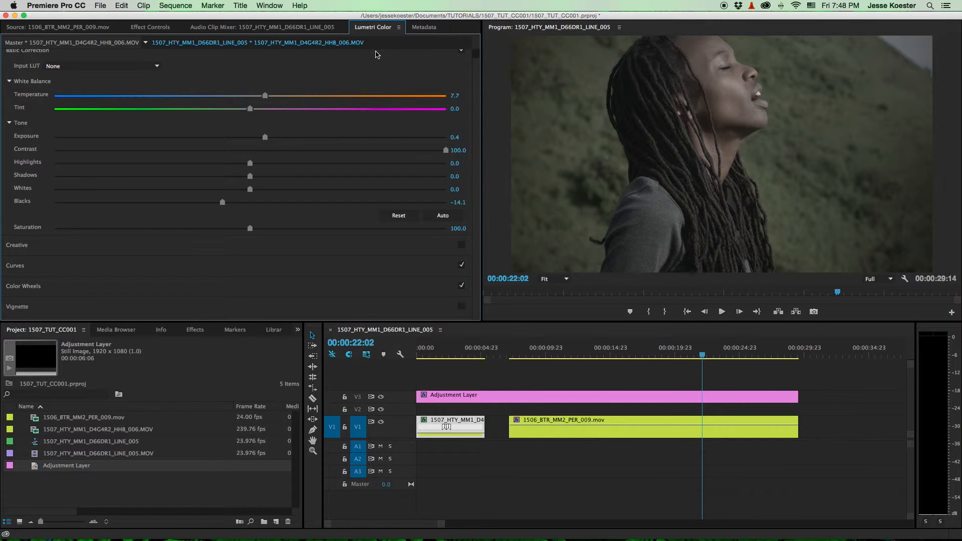
left_click(592, 434)
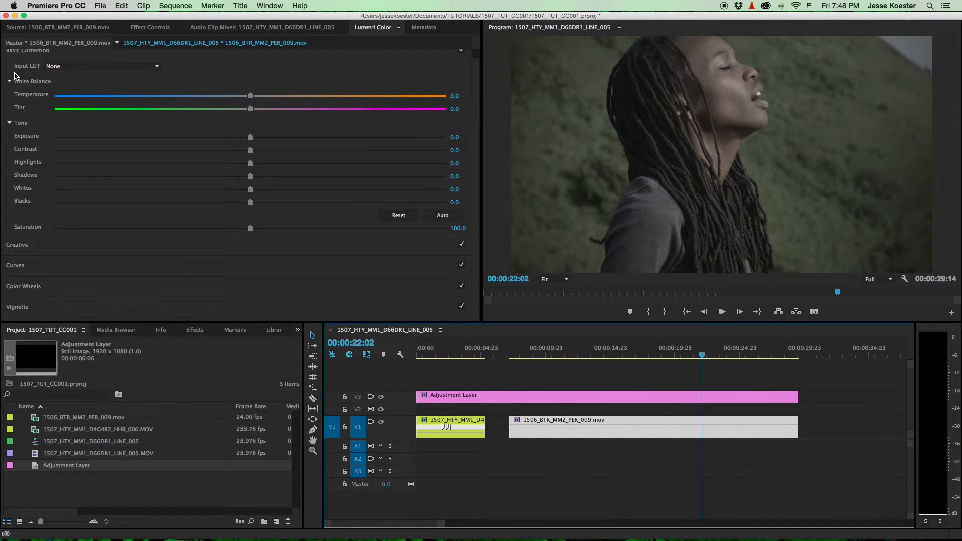
left_click(71, 67)
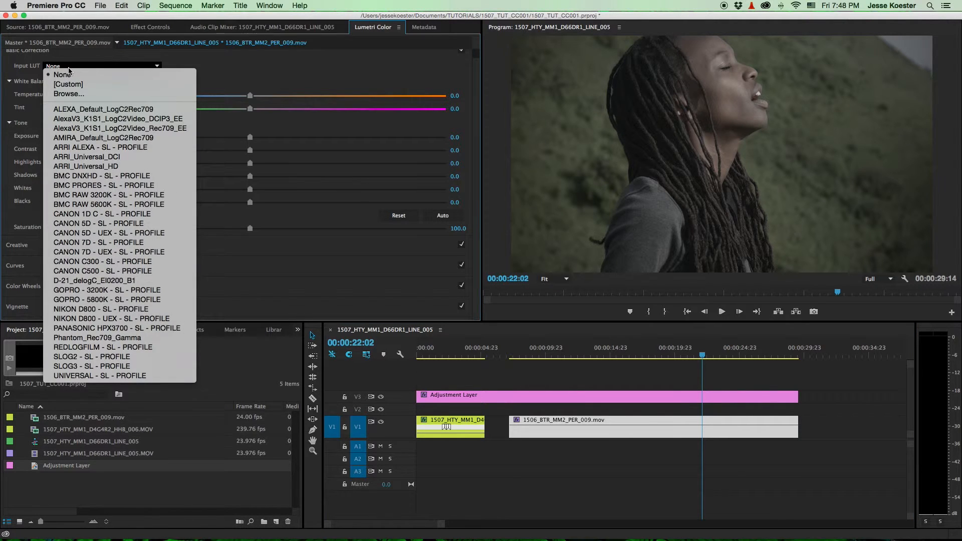
left_click(137, 186)
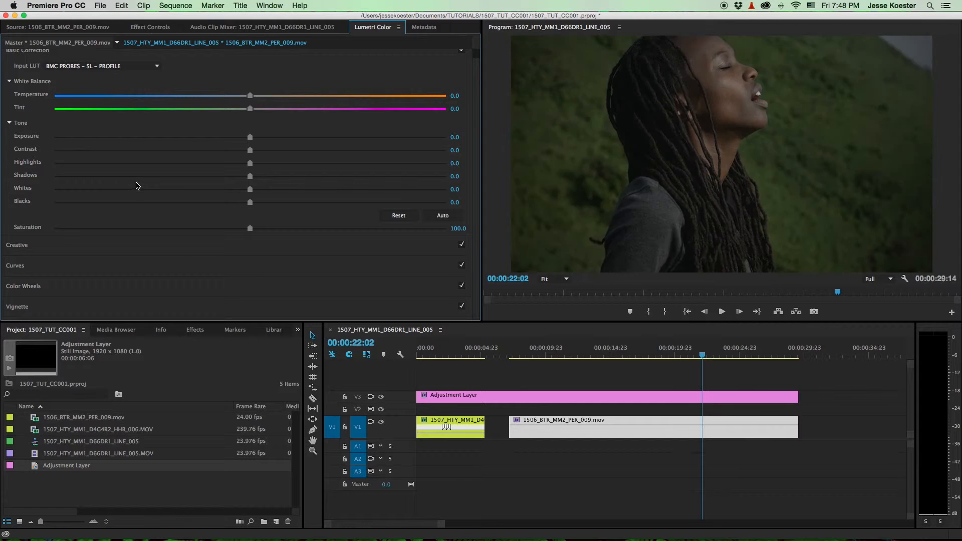
Step: Hide V3's output, check another frame of the second clip, and set the clip's Input LUT back to None
left_click(381, 396)
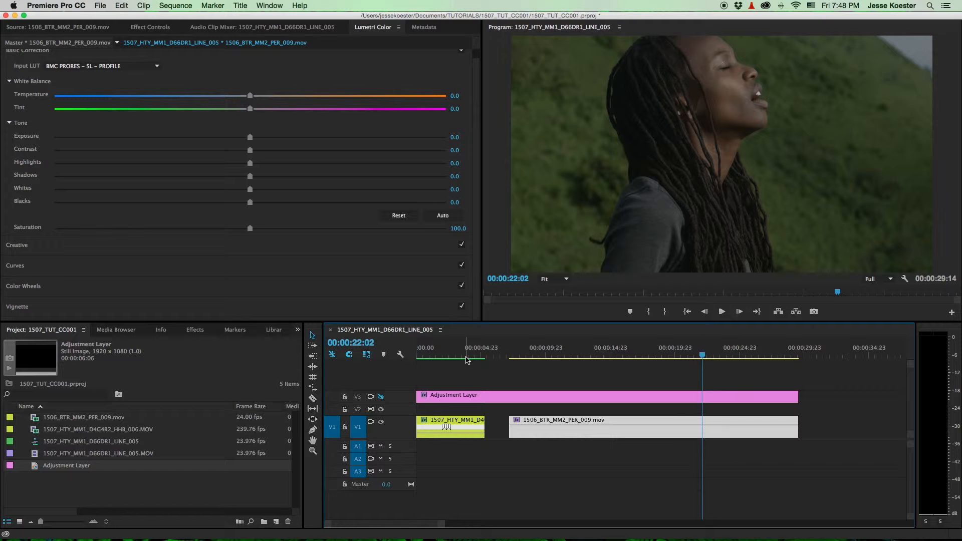
left_click(649, 349)
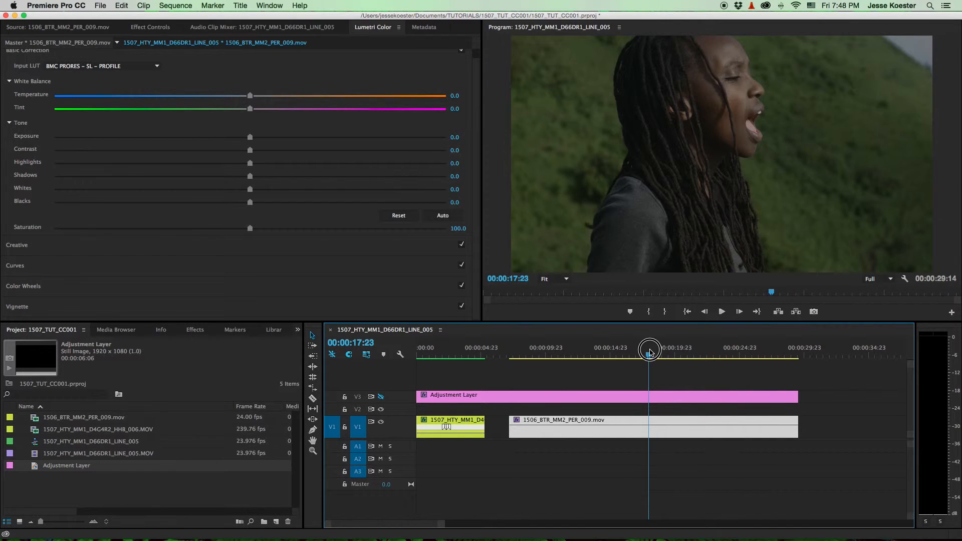
left_click(86, 65)
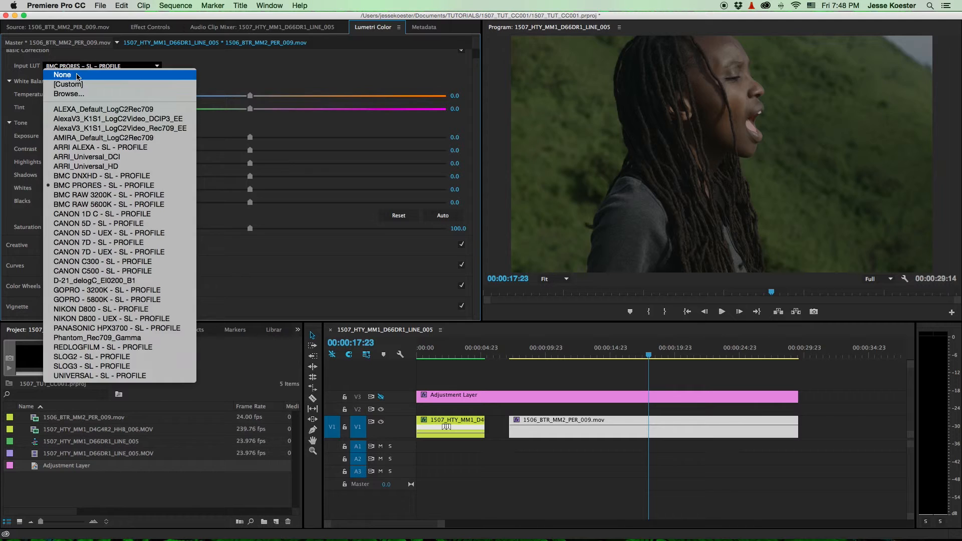
left_click(60, 73)
Step: Try contrast at 100 and saturation at its maximum on the second clip, and reset both to their defaults
left_click_drag(250, 152, 580, 150)
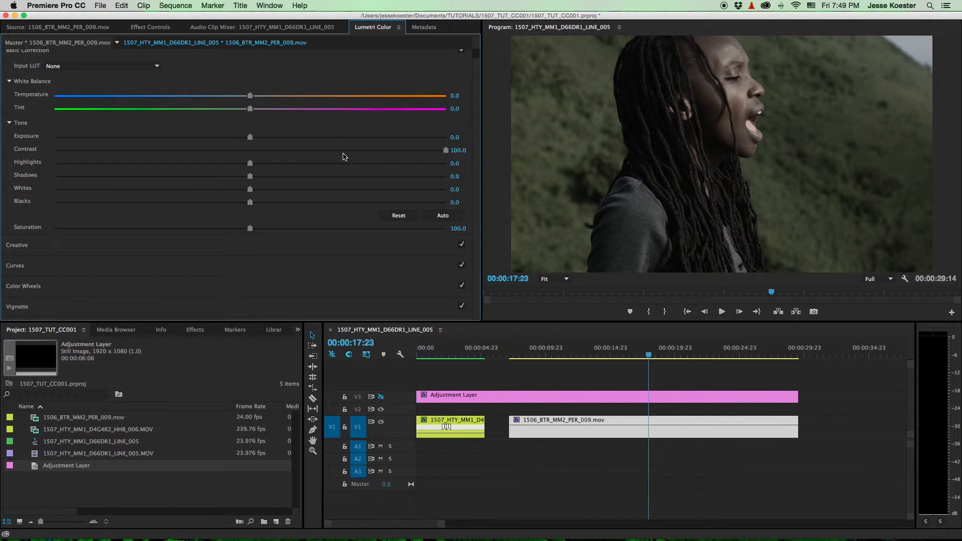
left_click_drag(250, 228, 452, 232)
double_click(448, 230)
double_click(446, 151)
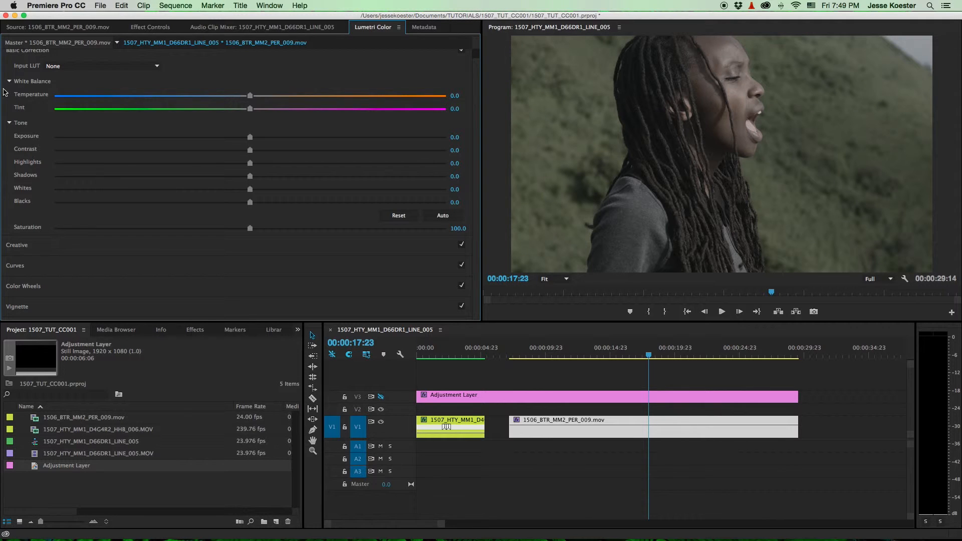
Step: Set the second clip's Input LUT to BMC PRORES – SL – PROFILE
left_click(82, 65)
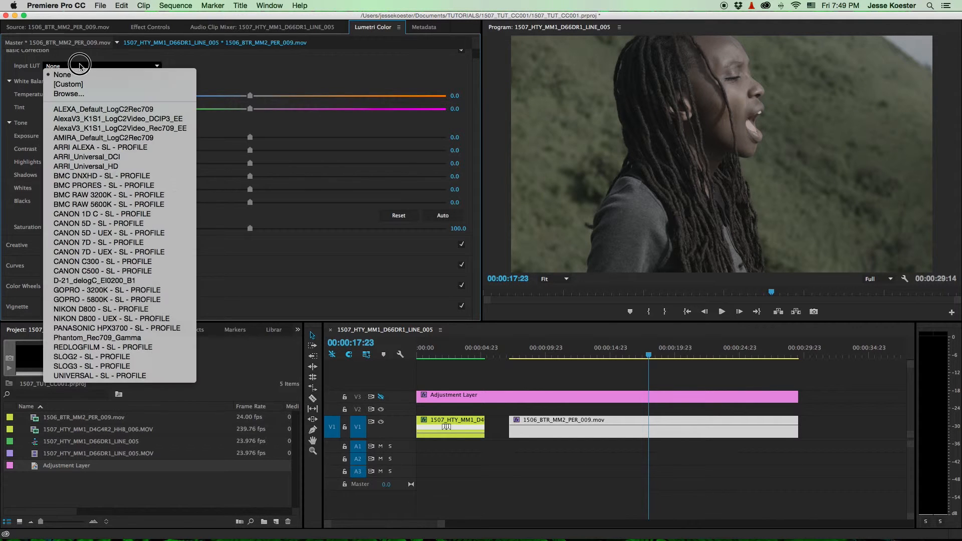
left_click(147, 187)
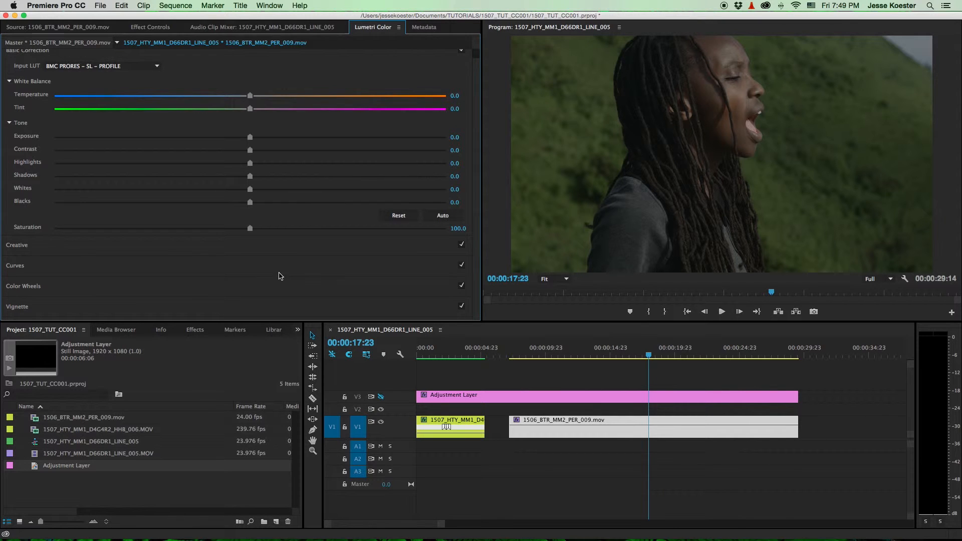
Step: Try exposure at 1.5, contrast at 53.7 and blacks at −32.7 on the second clip, keeping saturation at its default
left_click_drag(250, 137, 353, 154)
left_click_drag(275, 139, 307, 139)
left_click_drag(253, 229, 180, 227)
double_click(180, 227)
left_click_drag(252, 202, 185, 202)
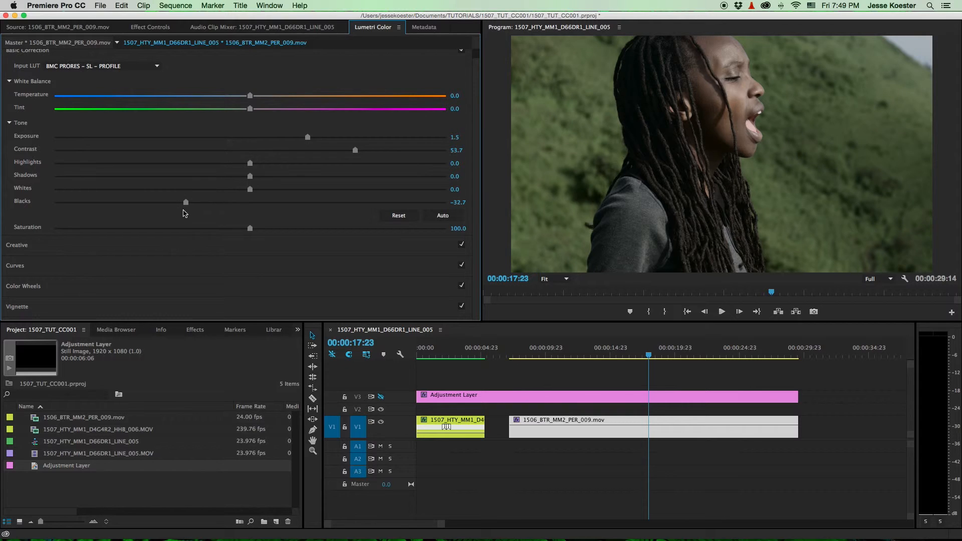
Step: Show V3's output and set the adjustment layer's vignette amount to 0
left_click(381, 397)
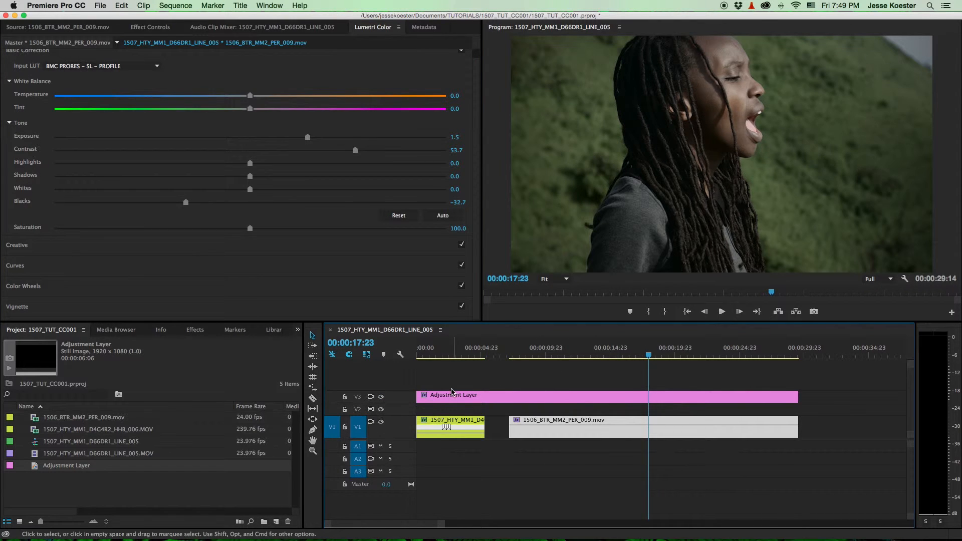
left_click(561, 396)
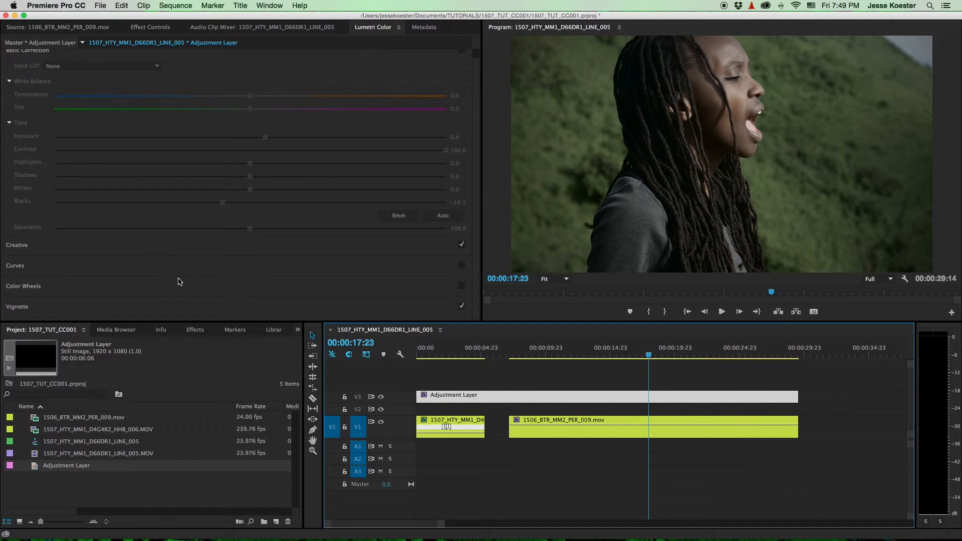
left_click(152, 307)
left_click_drag(112, 158, 250, 161)
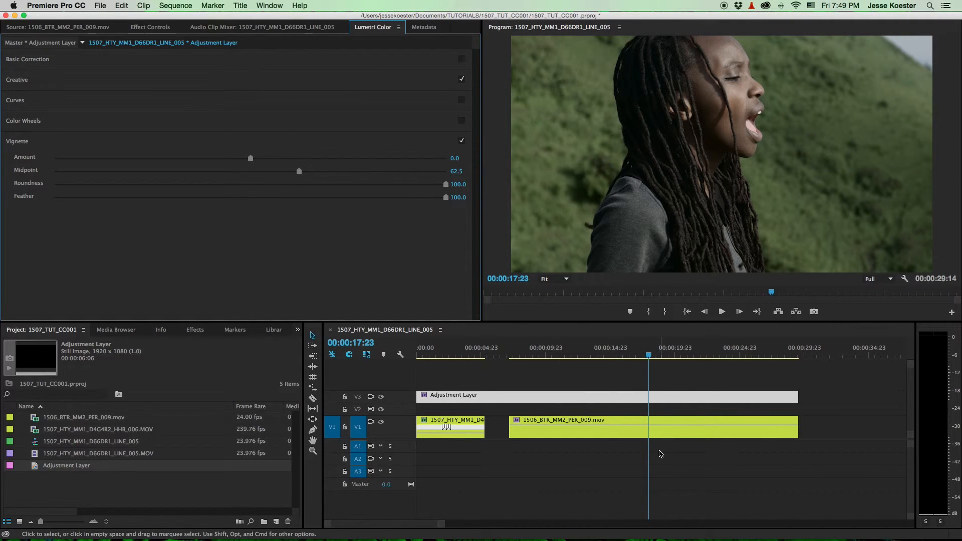
Step: Reset the second clip's contrast, exposure and blacks to their defaults and raise its exposure to 0.7
left_click(652, 432)
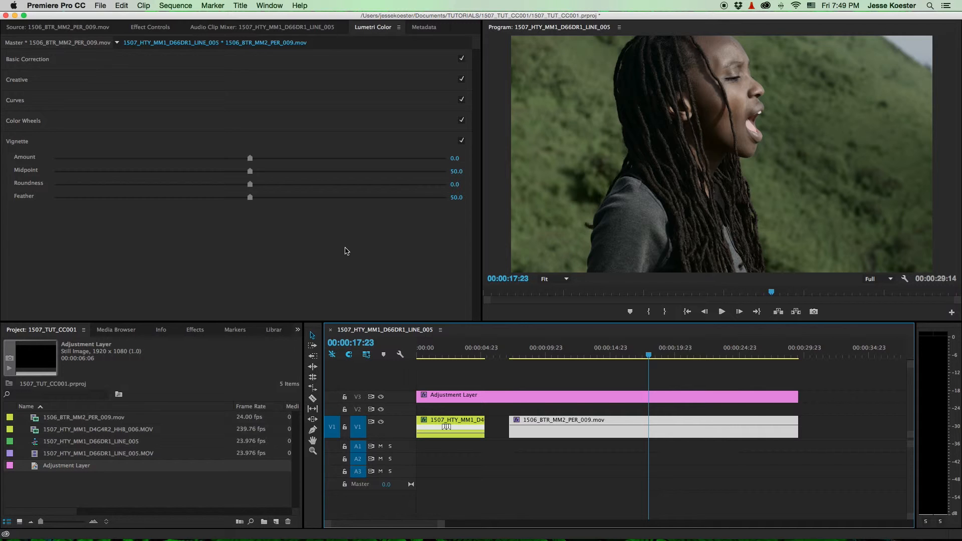
left_click(214, 142)
left_click(187, 61)
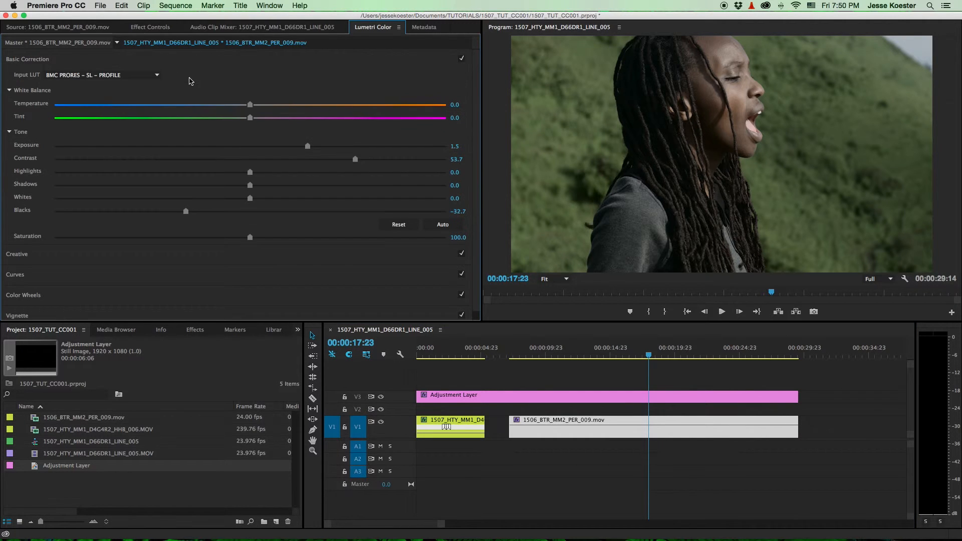
double_click(355, 159)
double_click(307, 146)
double_click(195, 213)
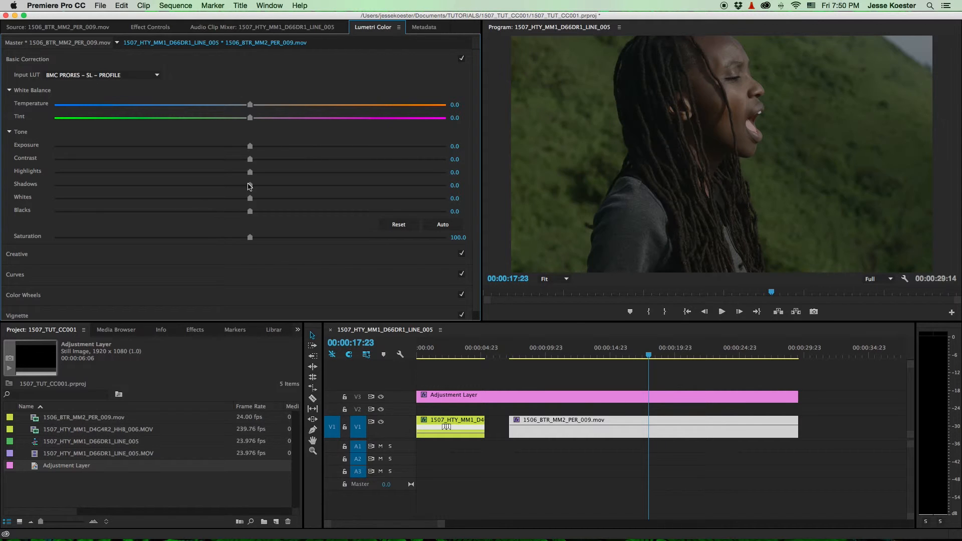
left_click_drag(250, 145, 277, 149)
left_click(92, 63)
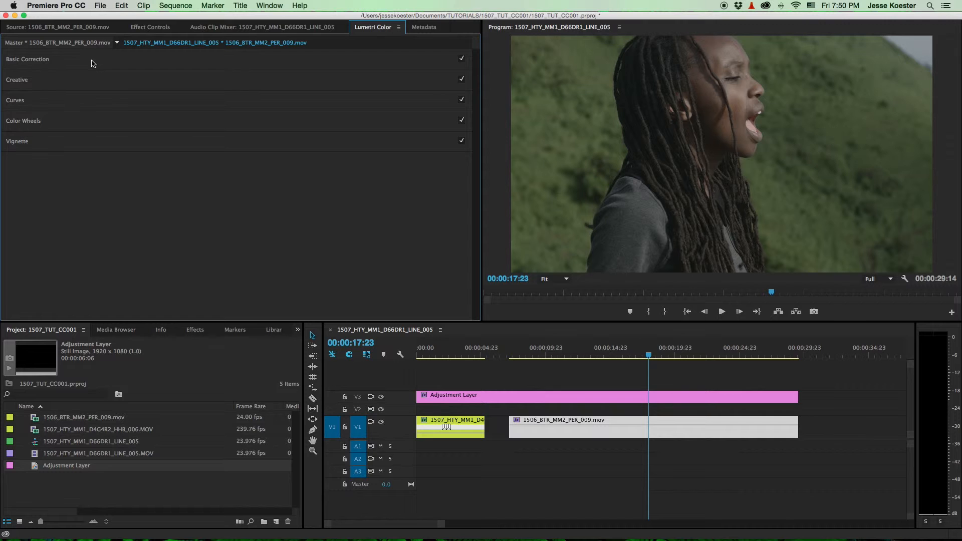
Step: Try the creative looks Fuji F125 Kodak 2393, Fuji F125 Kodak 2395 and Fuji ETERNA 250D Fuji 3510 on the second clip
left_click(117, 84)
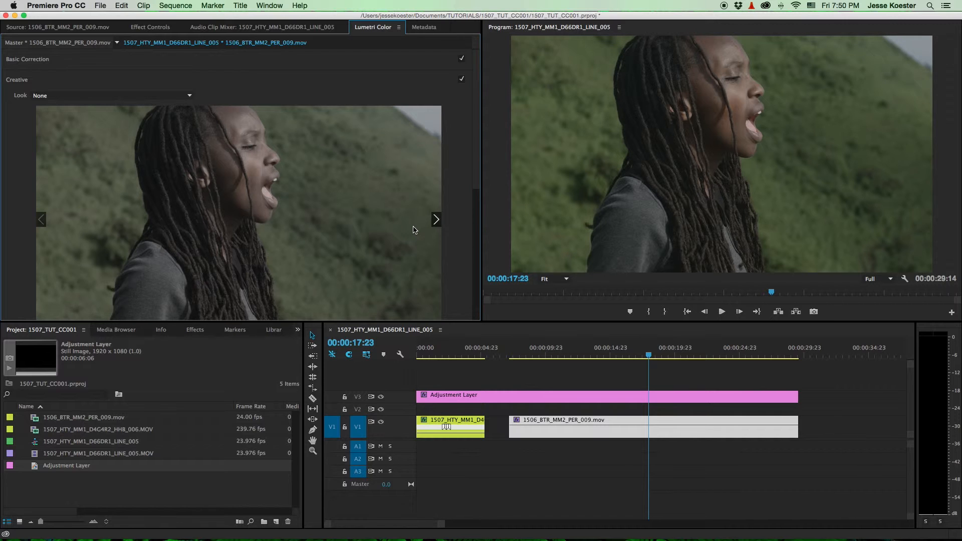
scroll(274, 183, "down", 2)
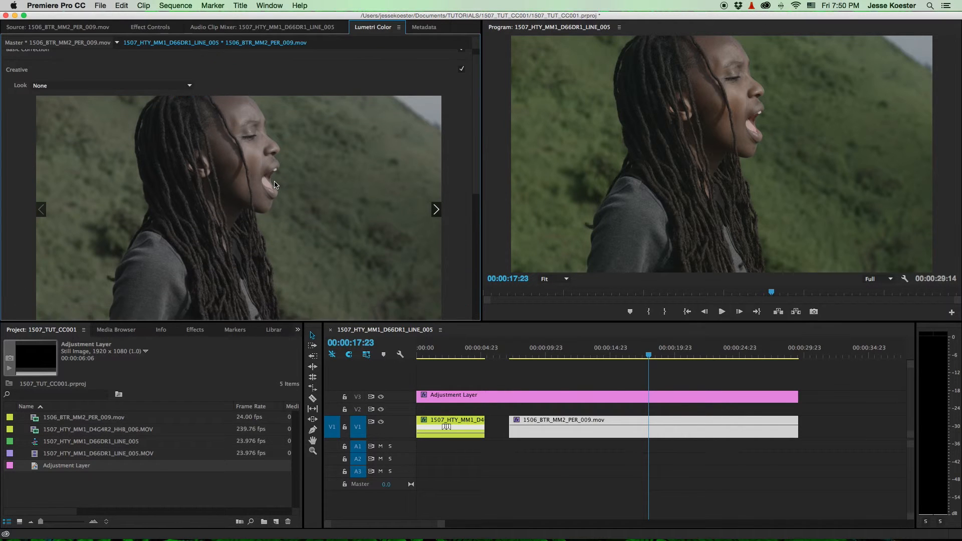
scroll(274, 184, "down", 2)
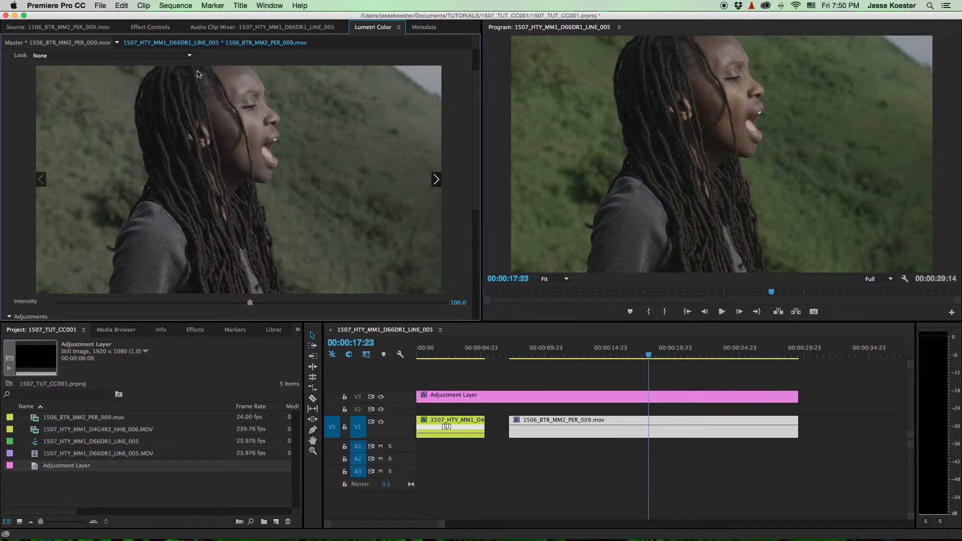
left_click(191, 57)
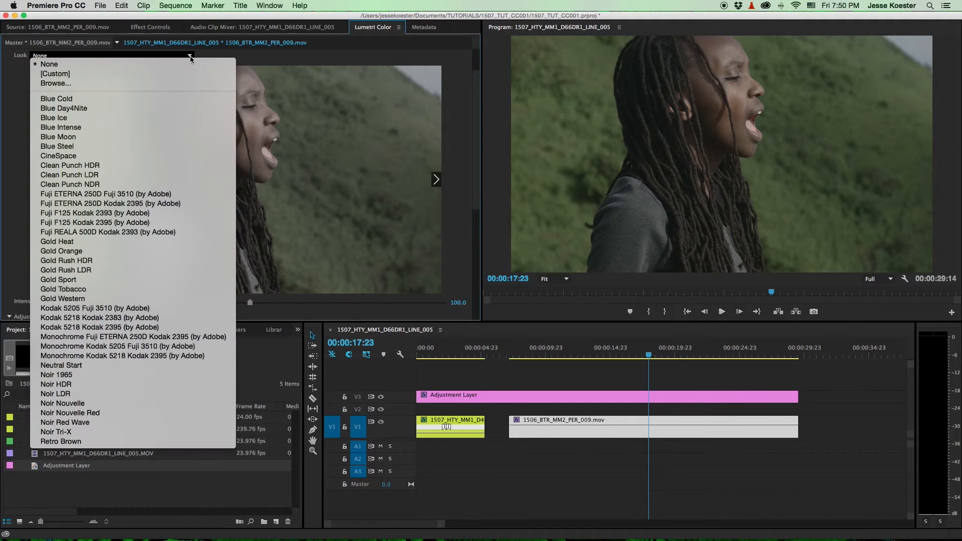
left_click(115, 216)
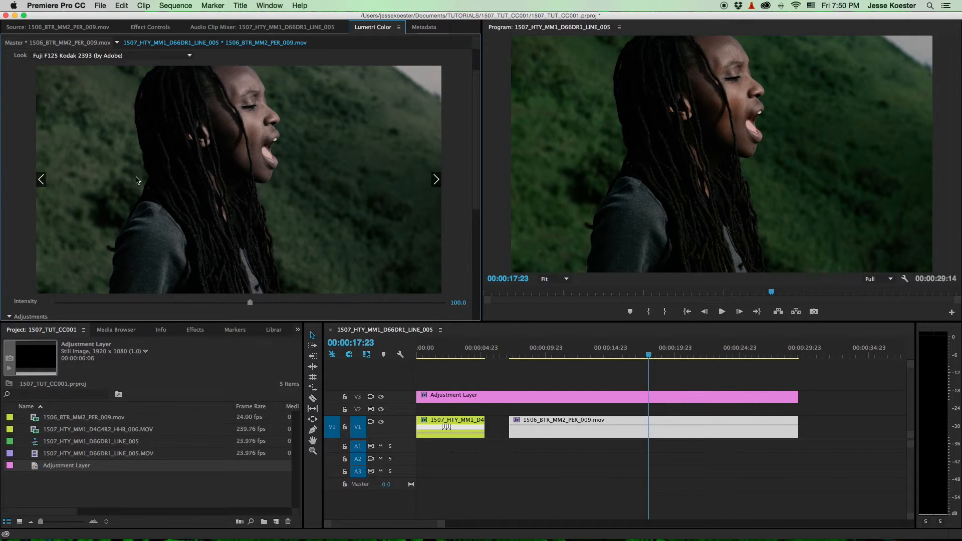
left_click(119, 57)
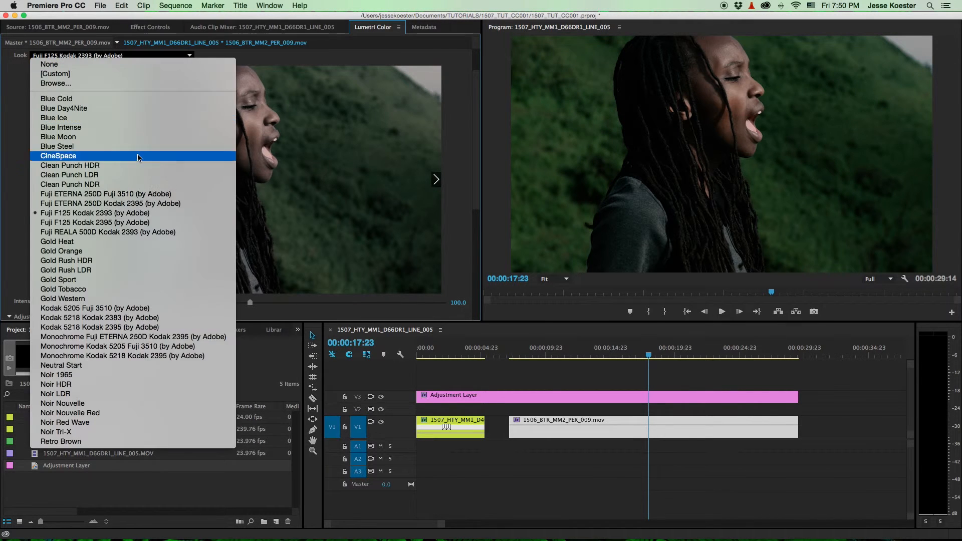
left_click(147, 222)
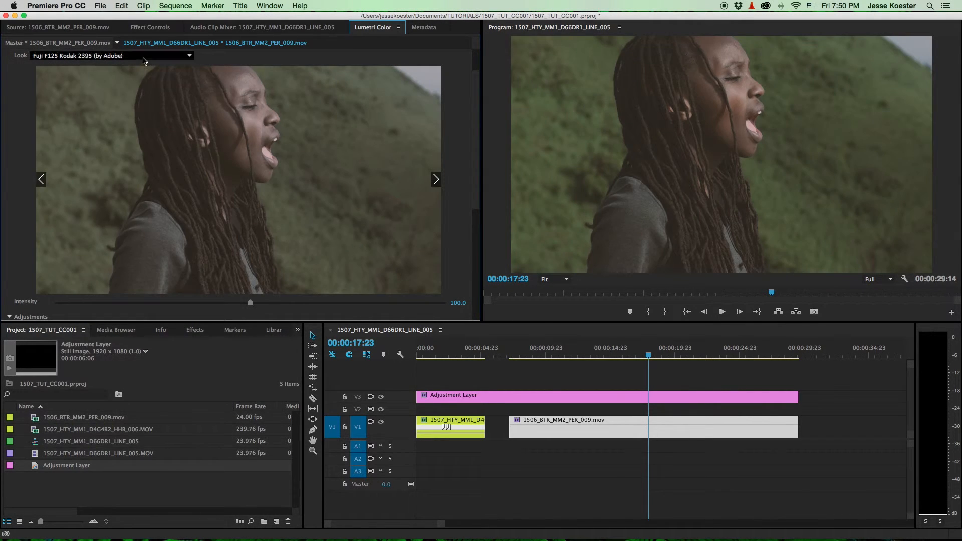
left_click(189, 57)
left_click(167, 194)
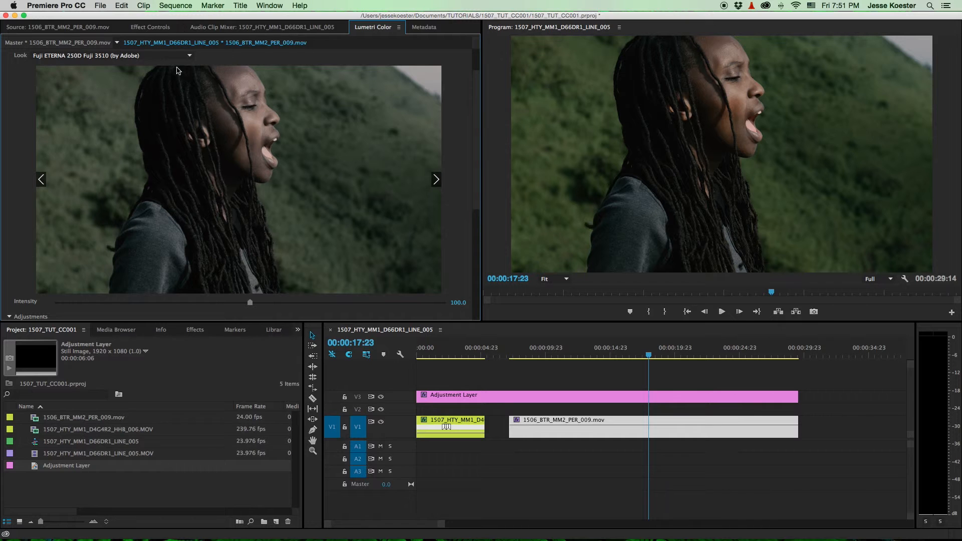
Step: Try the Kodak 5205 Fuji 3510 and Gold Tobacco looks on the second clip
left_click(175, 56)
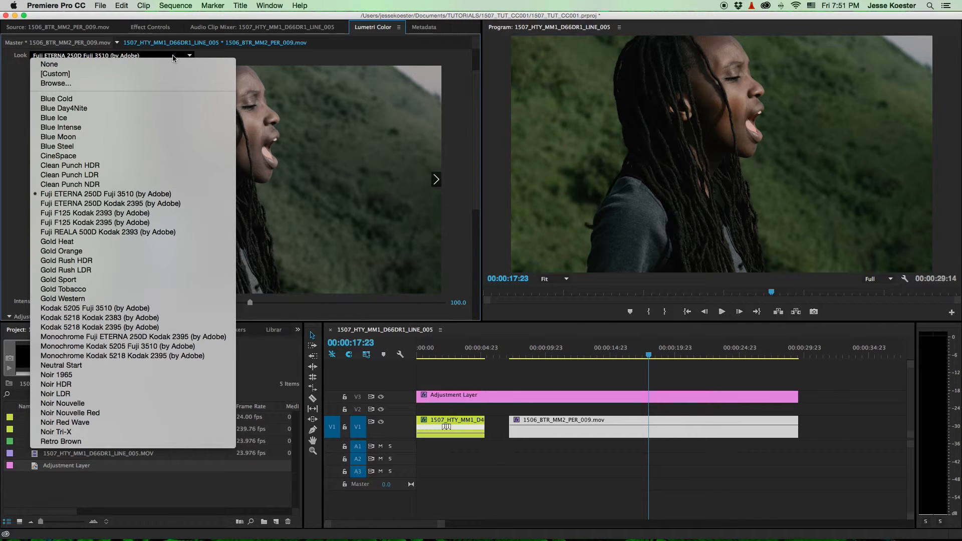
left_click(116, 307)
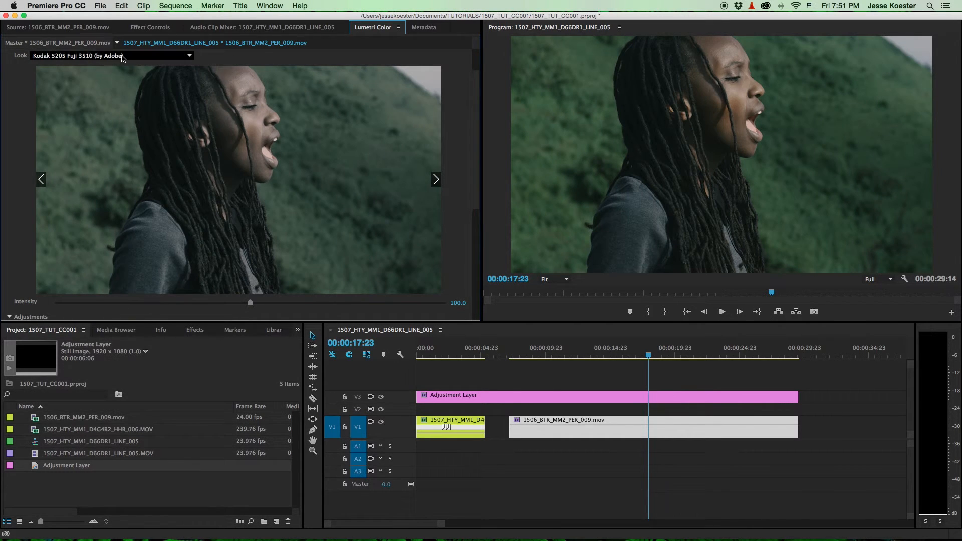
left_click(120, 58)
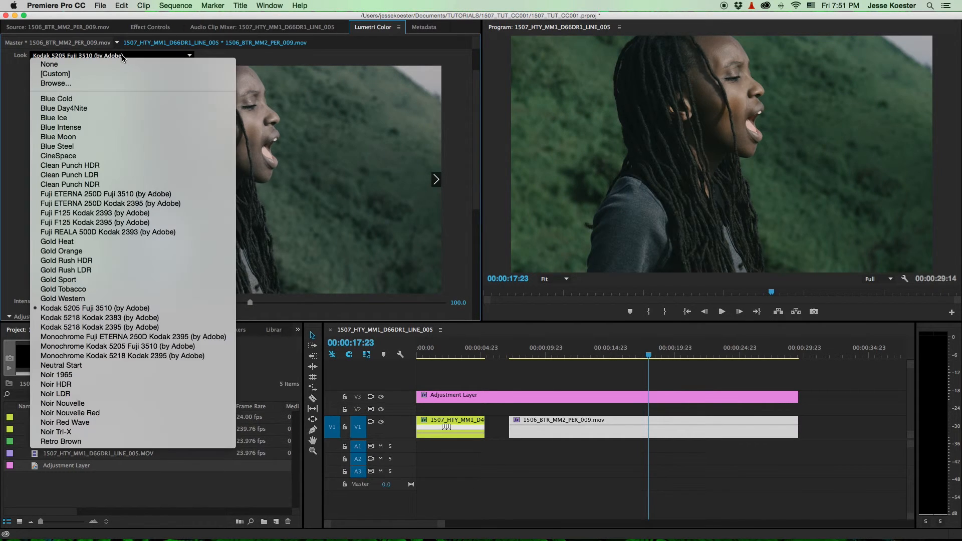
left_click(94, 290)
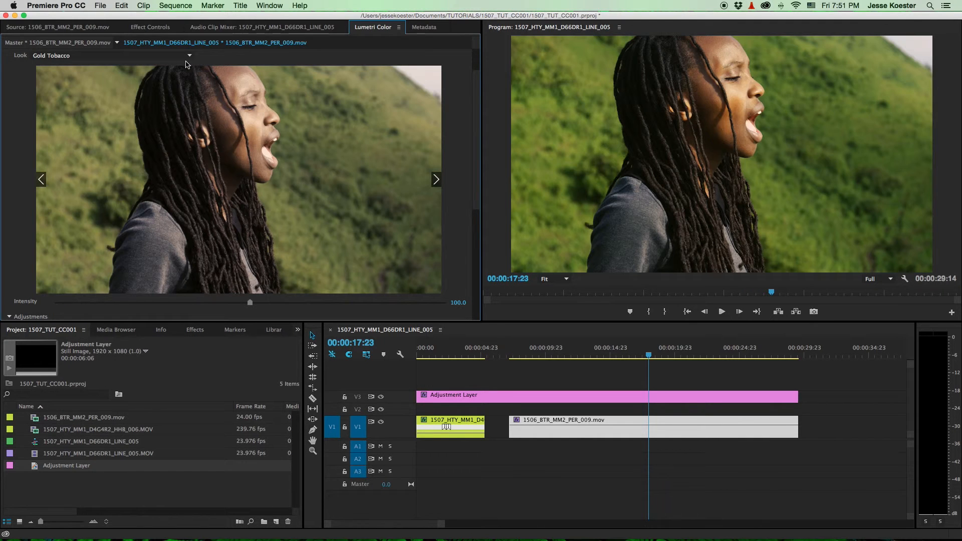
Step: Try the black-and-white looks Noir LDR, Noir Nouvelle Red and Noir Tri-X on the second clip
left_click(107, 56)
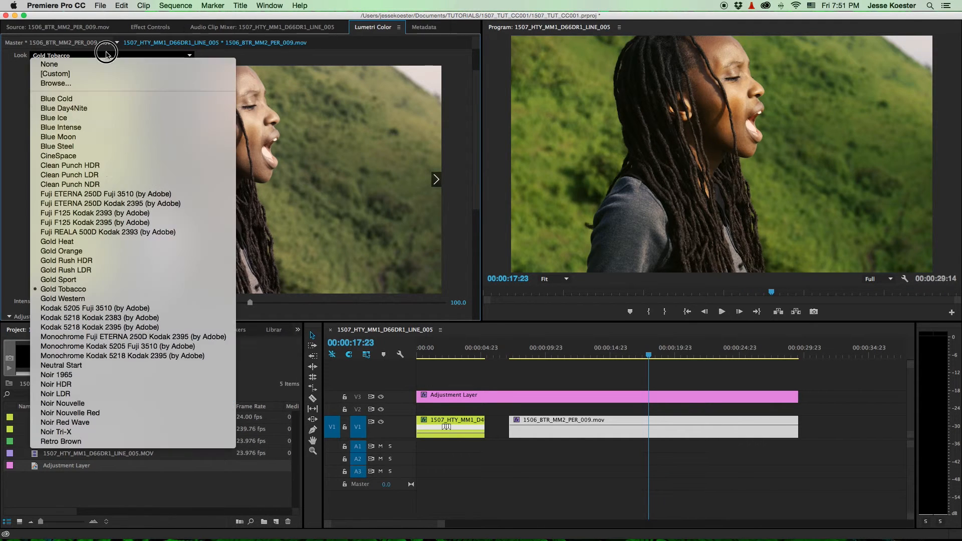
left_click(126, 393)
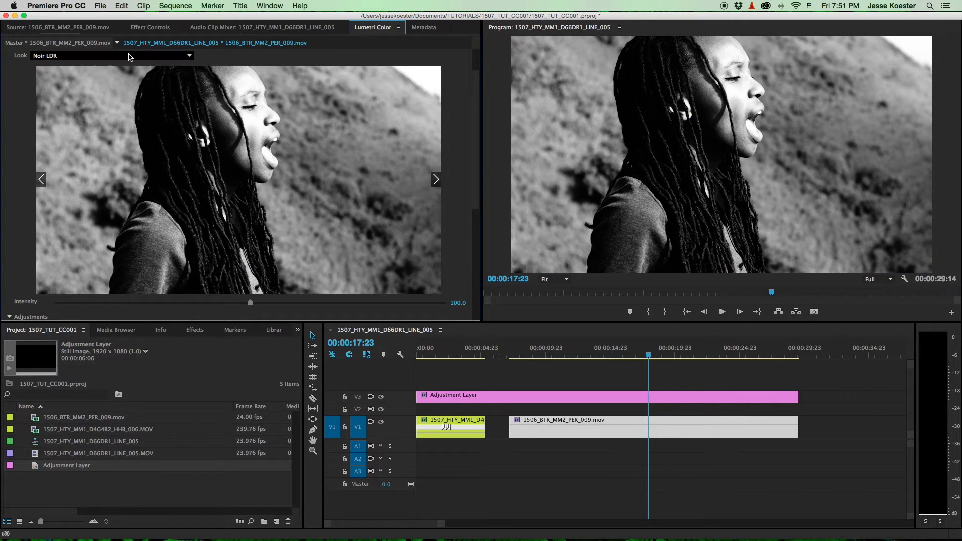
left_click(129, 56)
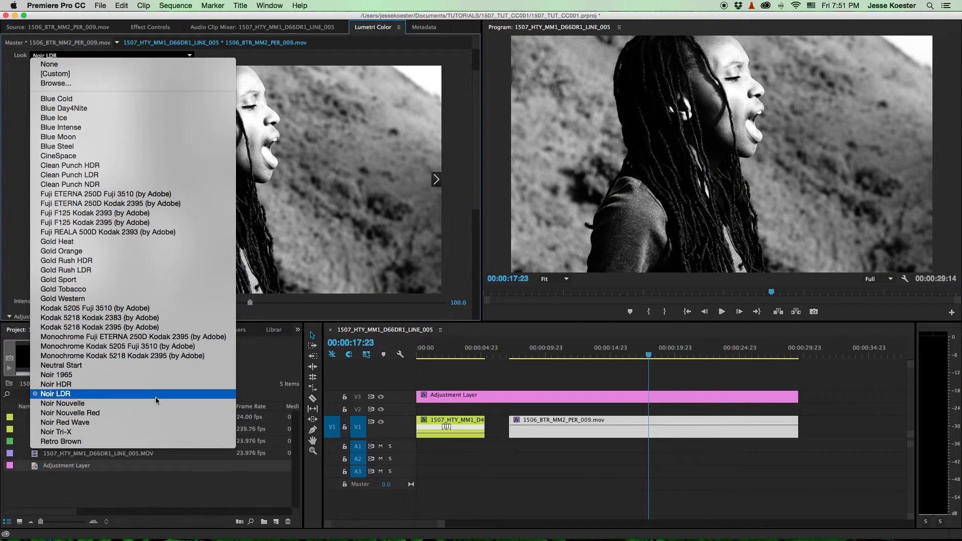
left_click(145, 413)
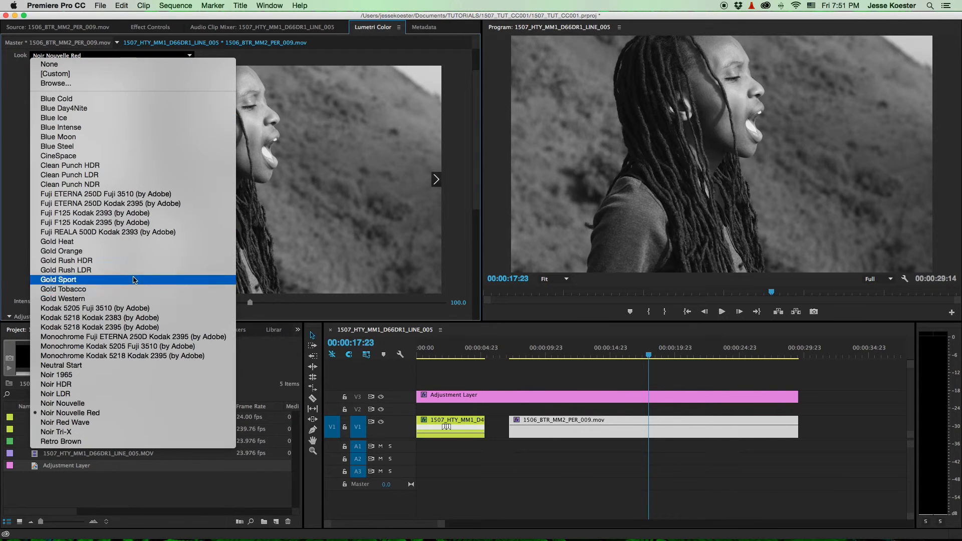
left_click(117, 432)
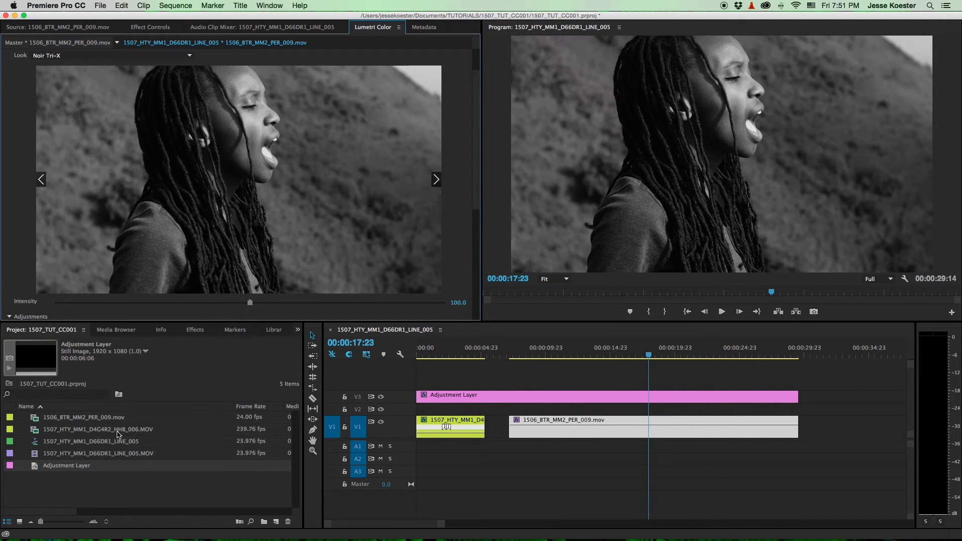
Step: Set the second clip's creative look to Blue Moon
left_click(139, 58)
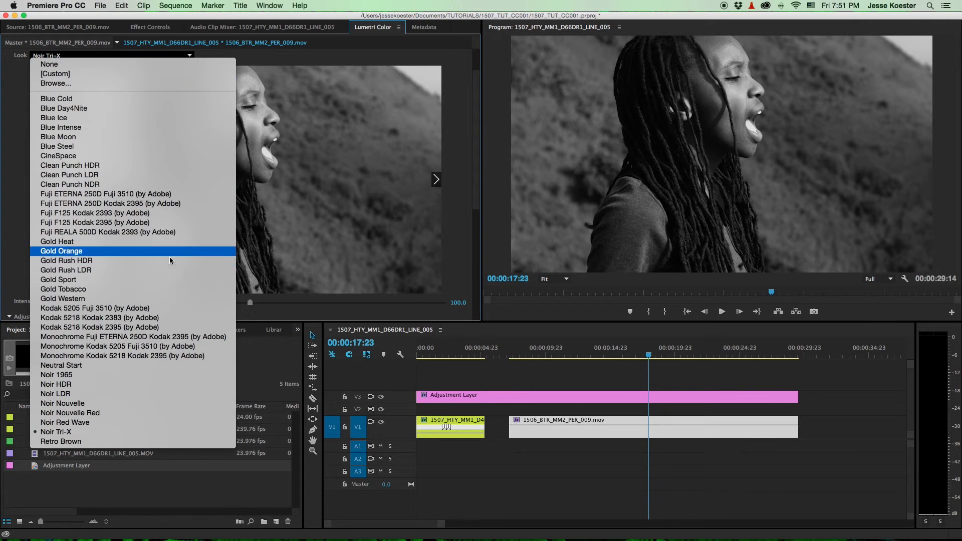
left_click(78, 137)
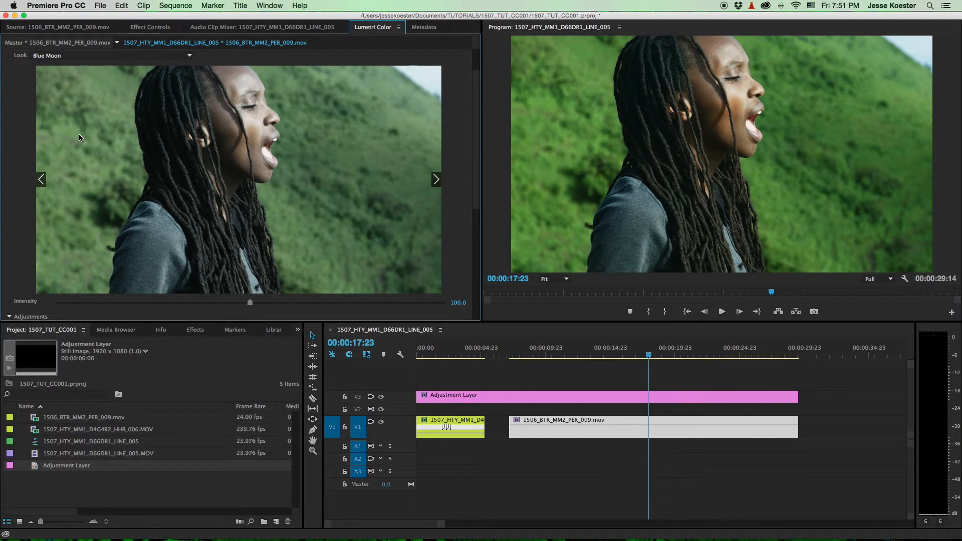
scroll(173, 112, "up", 3)
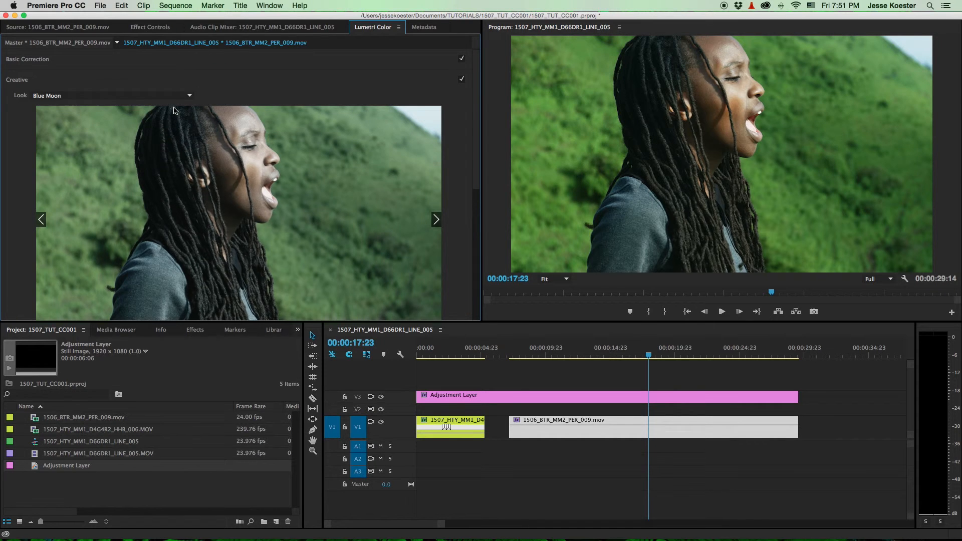
Step: Set the second clip's basic correction to exposure 1.0, contrast 6.9 and highlights −100
left_click(105, 79)
left_click(122, 60)
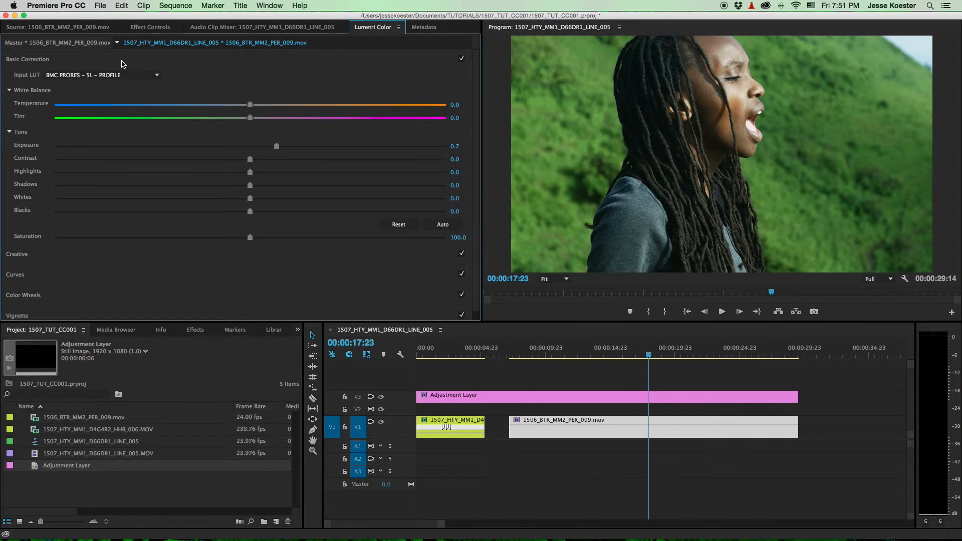
left_click(276, 147)
mouse_move(276, 147)
left_mouse_down()
mouse_move(260, 160)
mouse_move(296, 160)
mouse_move(282, 147)
mouse_move(328, 160)
mouse_move(263, 160)
mouse_move(287, 147)
left_mouse_up()
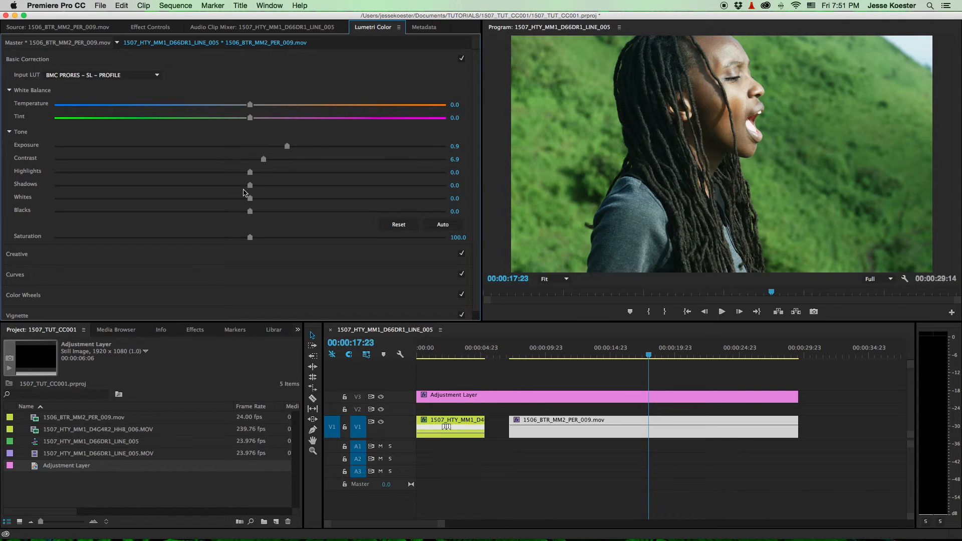
left_click_drag(250, 172, 149, 173)
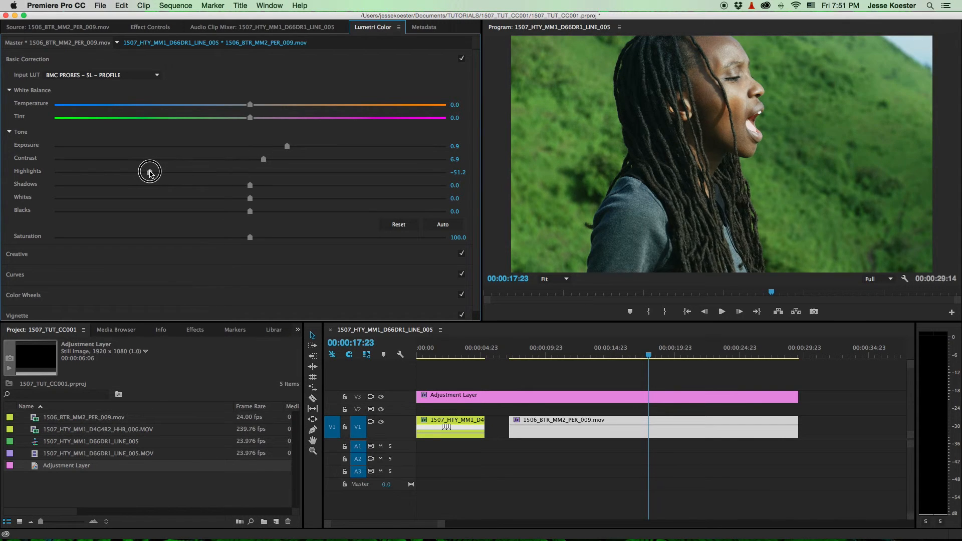
left_click_drag(287, 147, 313, 146)
left_click_drag(150, 172, 20, 173)
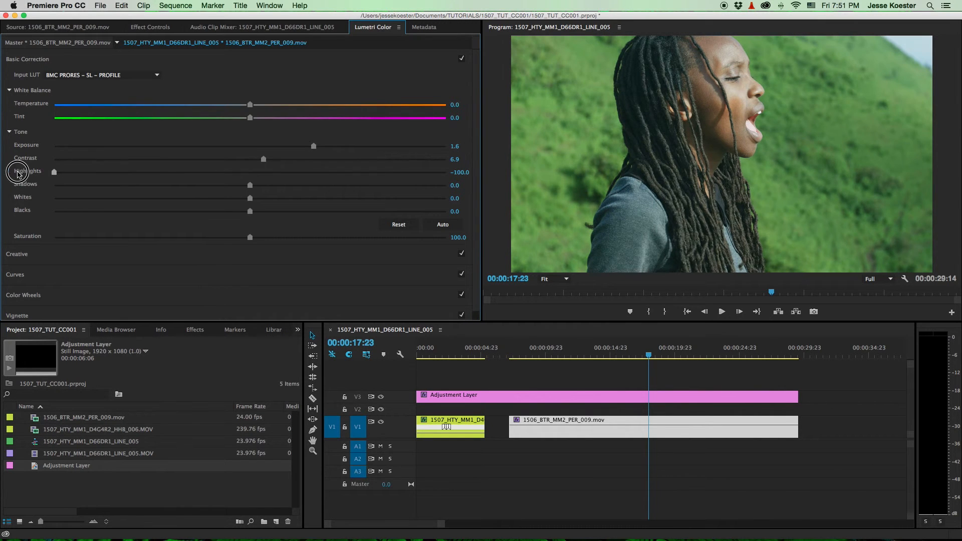
left_click_drag(314, 146, 290, 147)
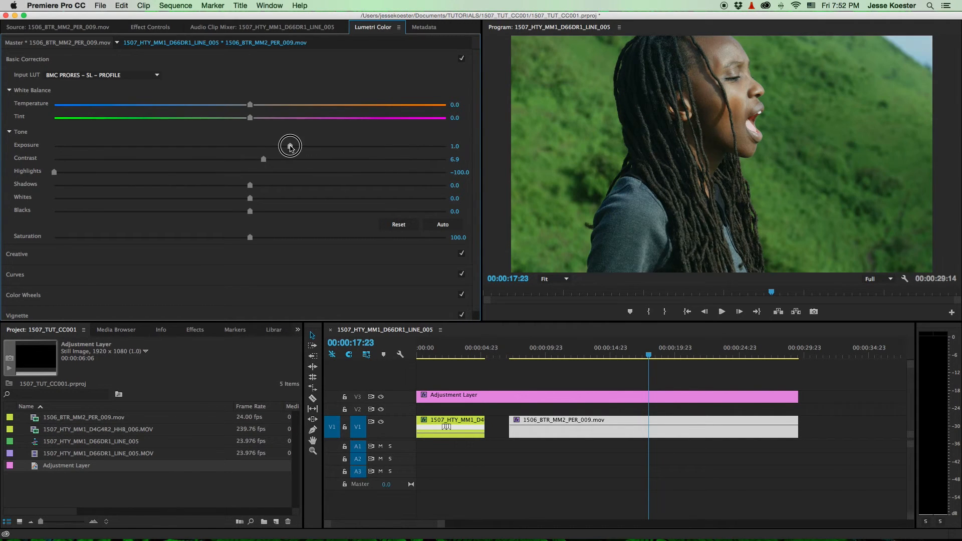
Step: Set the second clip's highlights to −26.9 and blacks to −14.3 in its basic correction
left_click_drag(55, 172, 197, 173)
left_click_drag(250, 211, 222, 211)
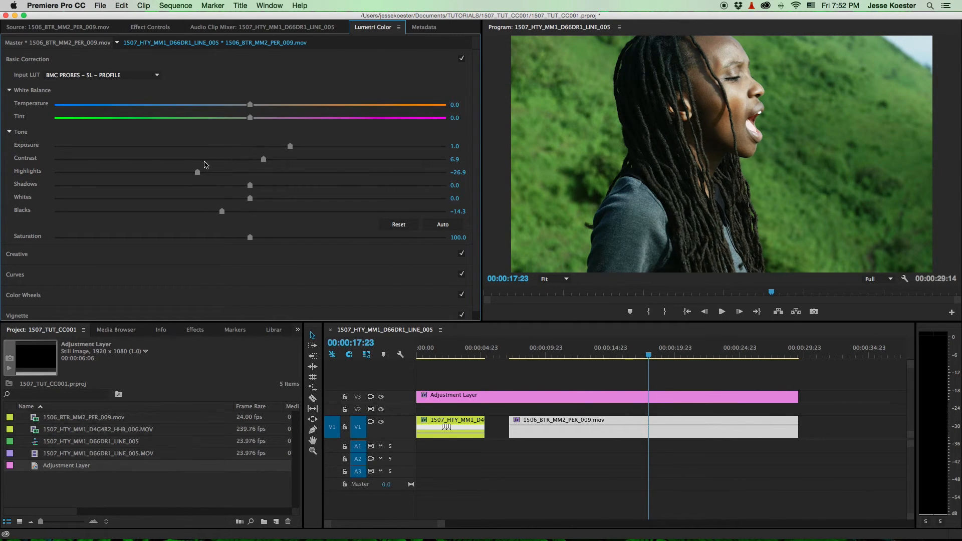
left_click(108, 61)
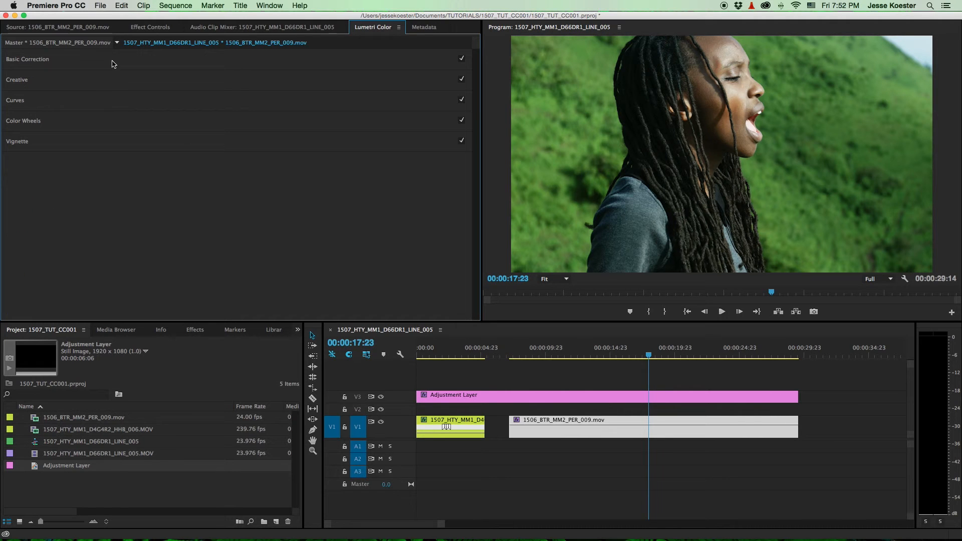
Step: Compare the second clip with its Lumetri Color effect off and on while the adjustment layer's track is hidden, and show the track again
left_click(380, 396)
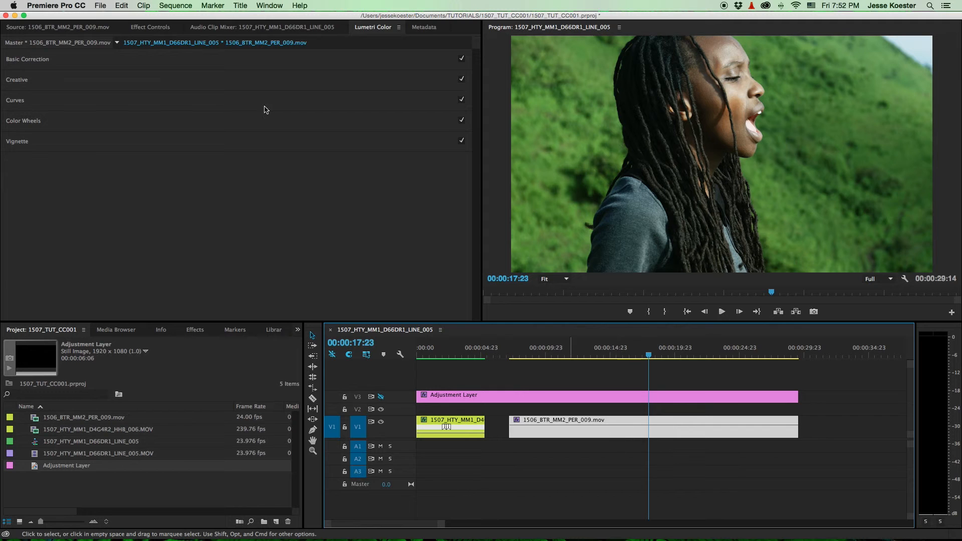
left_click(150, 27)
left_click(16, 100)
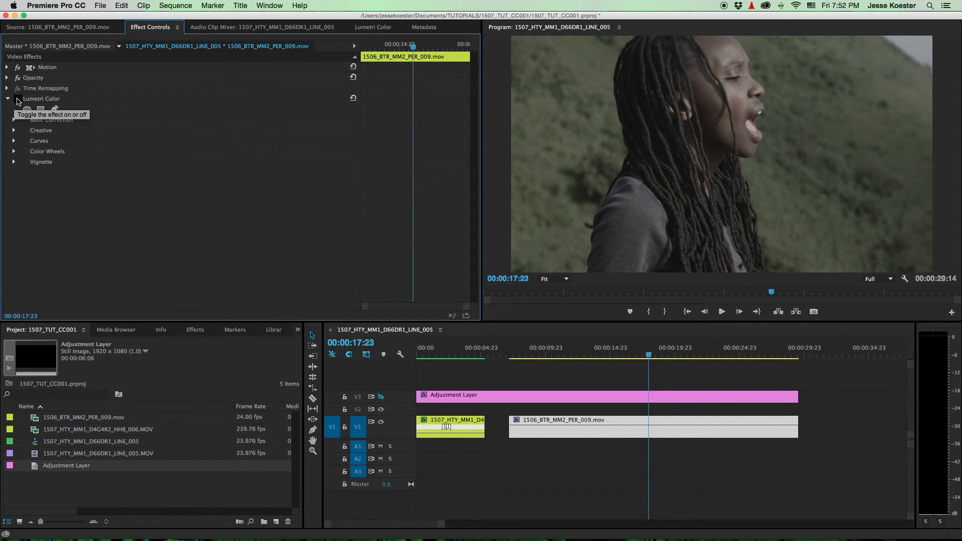
left_click(17, 101)
left_click(380, 397)
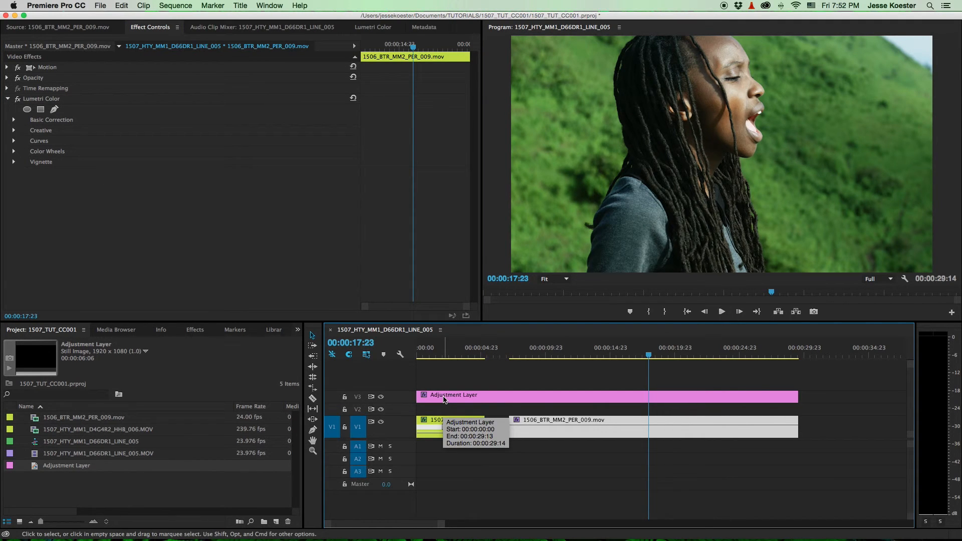
Step: Select the adjustment layer above both clips and review which of its Lumetri Color sections are enabled
key("minus")
key("minus")
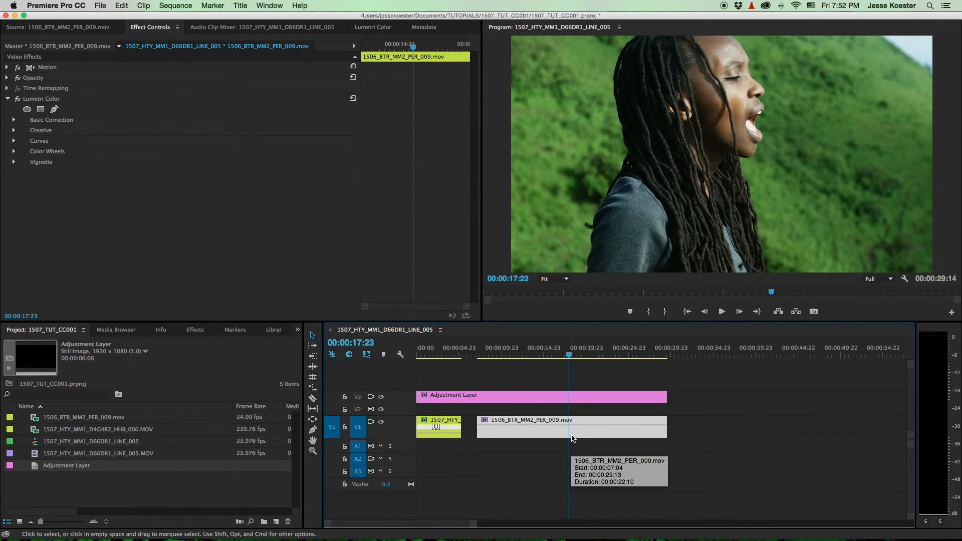
left_click(40, 100)
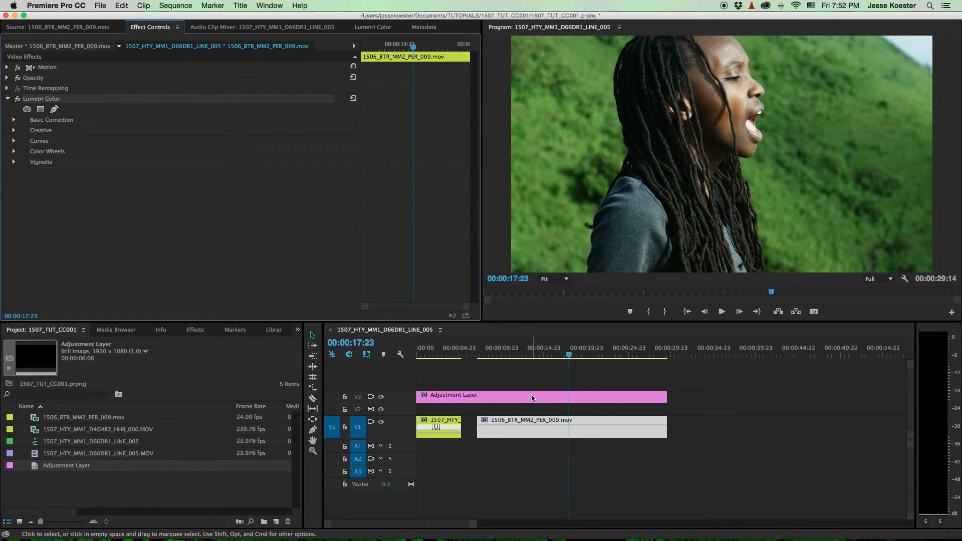
left_click(535, 397)
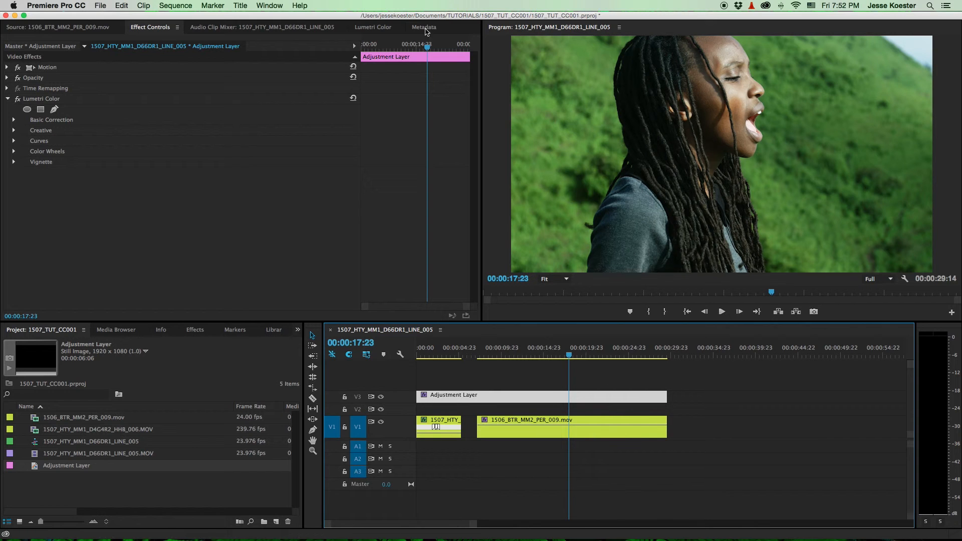
left_click(369, 29)
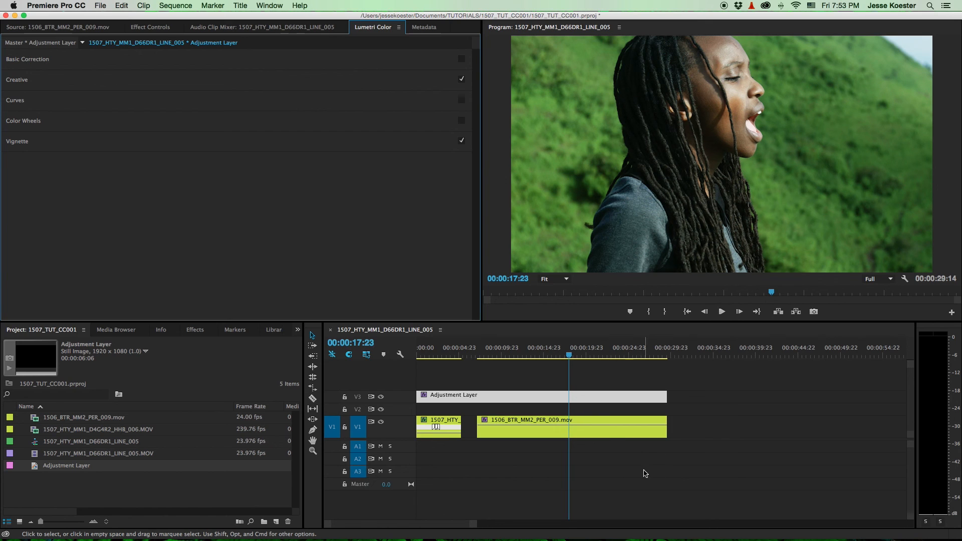
scroll(600, 453, "up", 2)
scroll(599, 453, "down", 3)
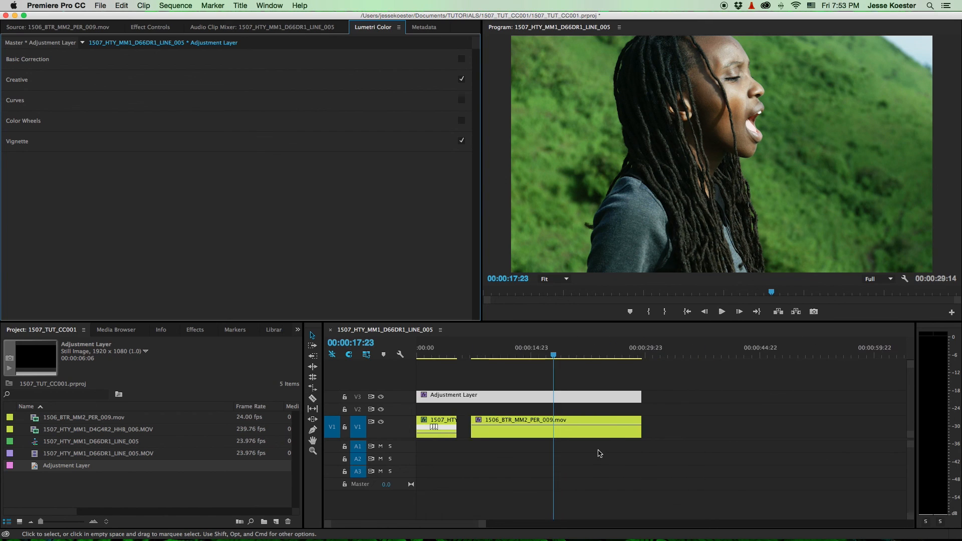